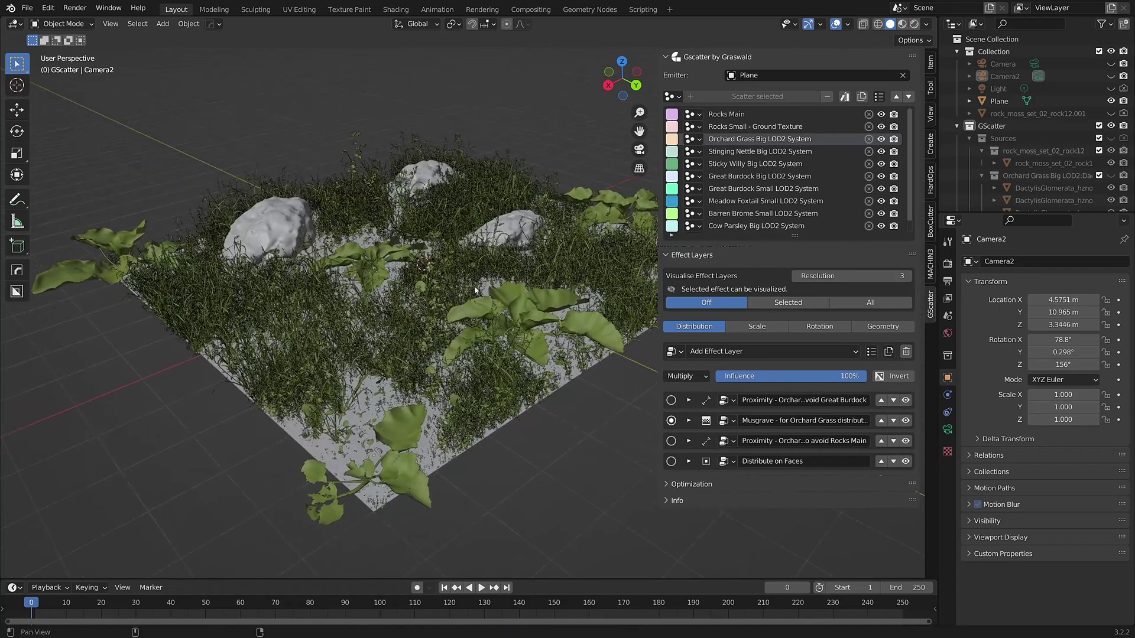
Render the camera view and download Orchard Grass in Blender (.gscatter) format
{"action": "key", "text": "KP_0"}
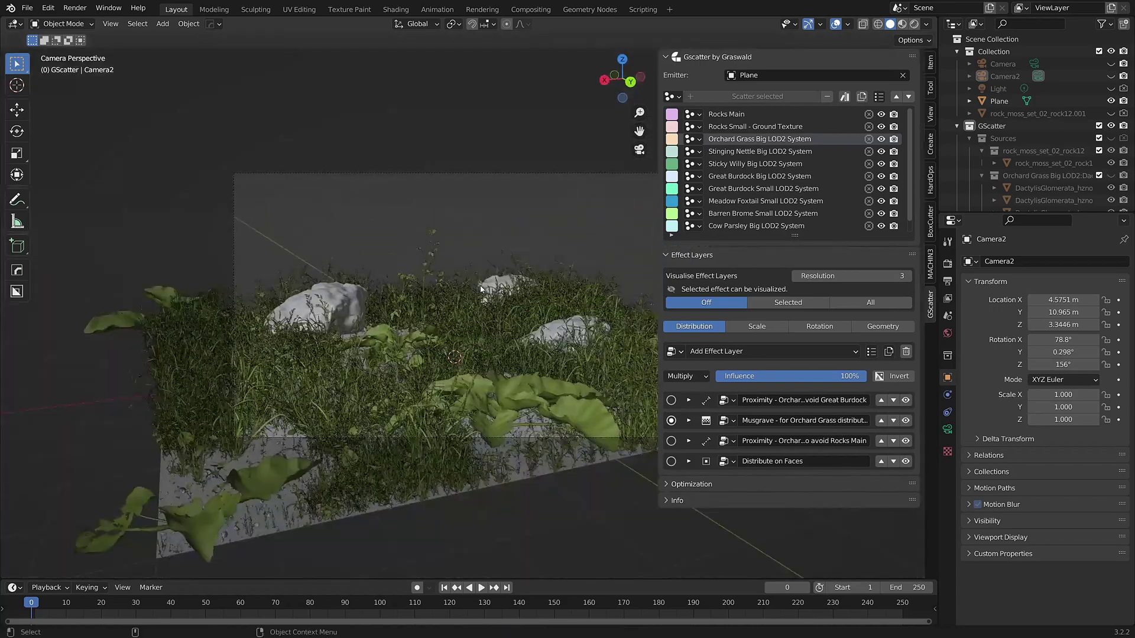
{"action": "key", "text": "F12"}
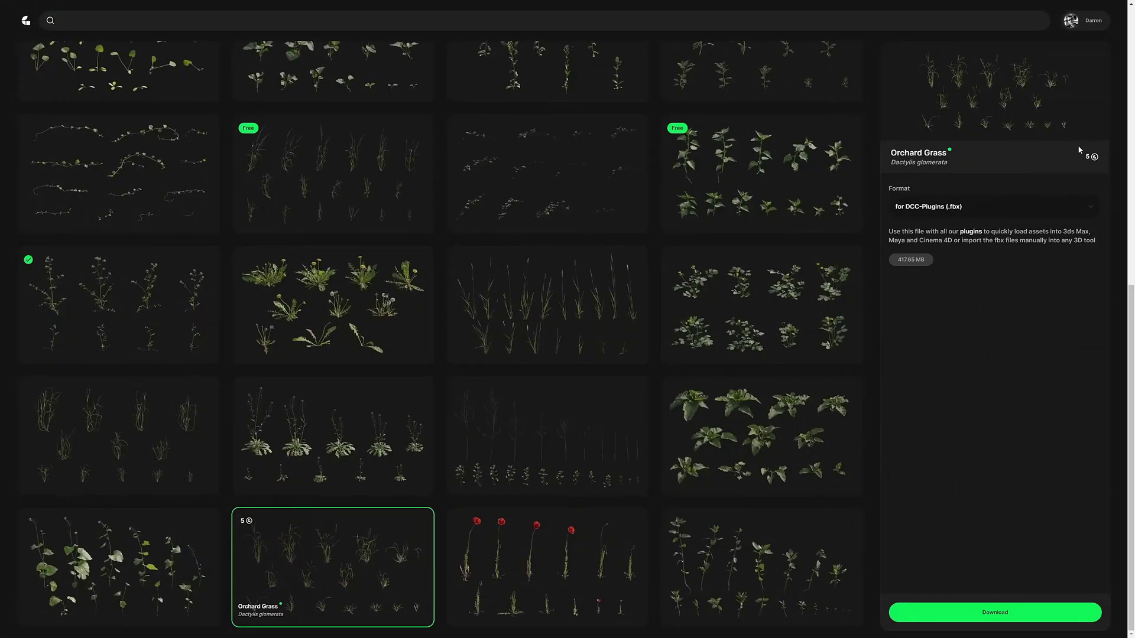
{"action": "left_click", "coordinate": [916, 212]}
{"action": "left_click", "coordinate": [909, 239]}
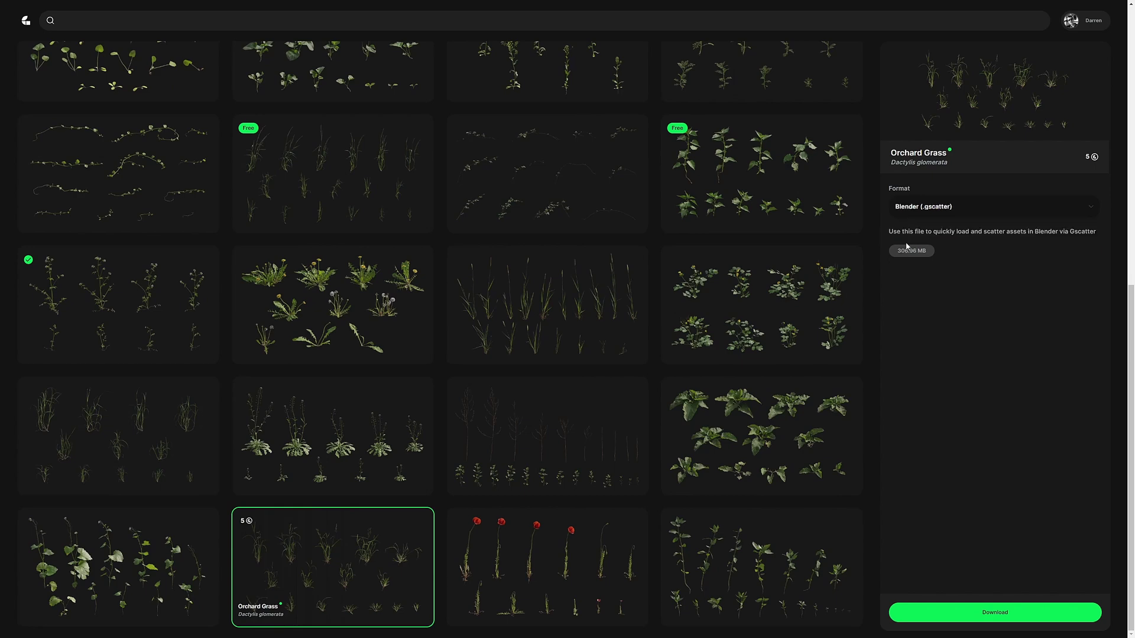
{"action": "left_click", "coordinate": [995, 612]}
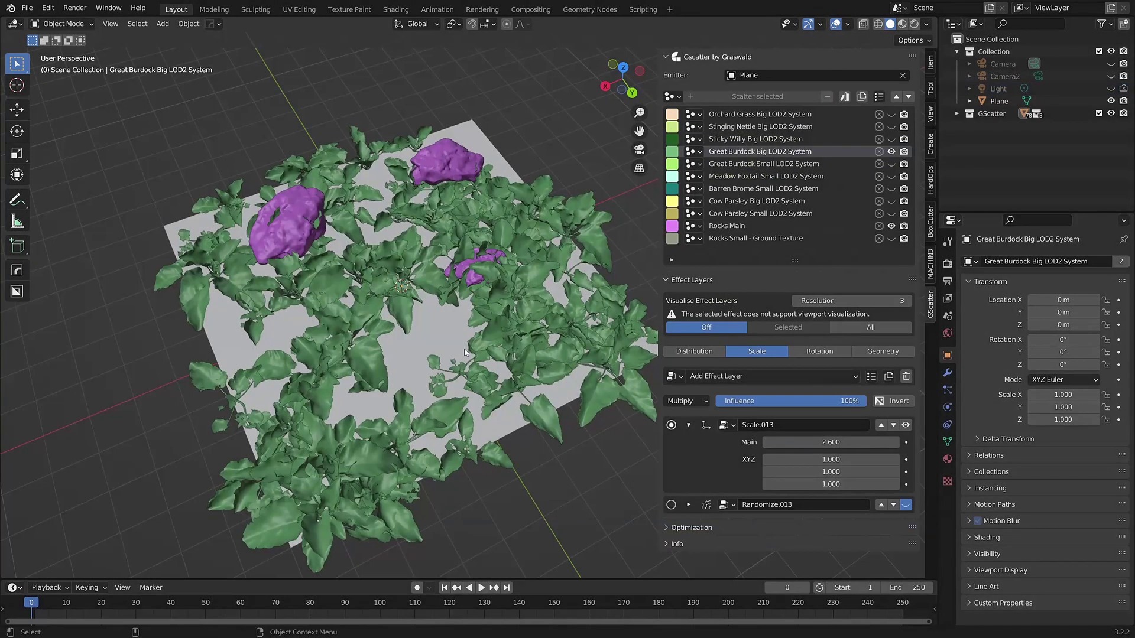
Set the burdock scatter's minimum distance to 3 m and density to 0.18
{"action": "left_click", "coordinate": [694, 351]}
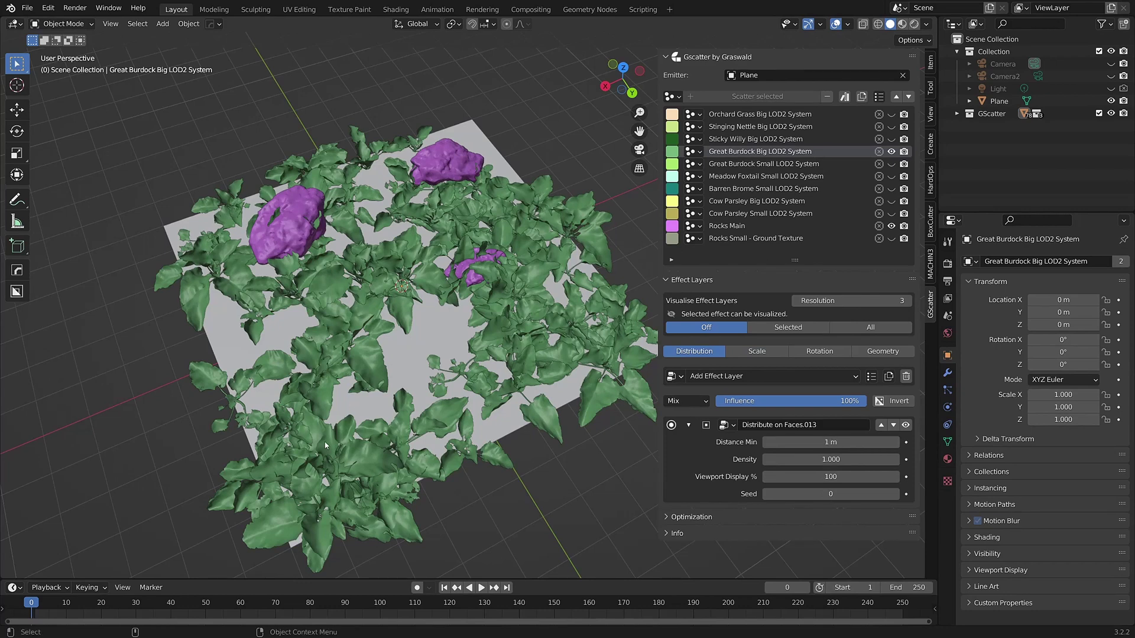
{"action": "left_click", "coordinate": [830, 442]}
{"action": "type", "text": "3"}
{"action": "key", "text": "Return"}
{"action": "left_click", "coordinate": [824, 460]}
{"action": "type", "text": "0.18"}
{"action": "key", "text": "Return"}
Change the burdock scatter's random seed to 25
{"action": "left_click", "coordinate": [830, 494]}
{"action": "type", "text": "1"}
{"action": "key", "text": "Return"}
{"action": "left_click", "coordinate": [831, 494]}
{"action": "type", "text": "25"}
{"action": "key", "text": "Return"}
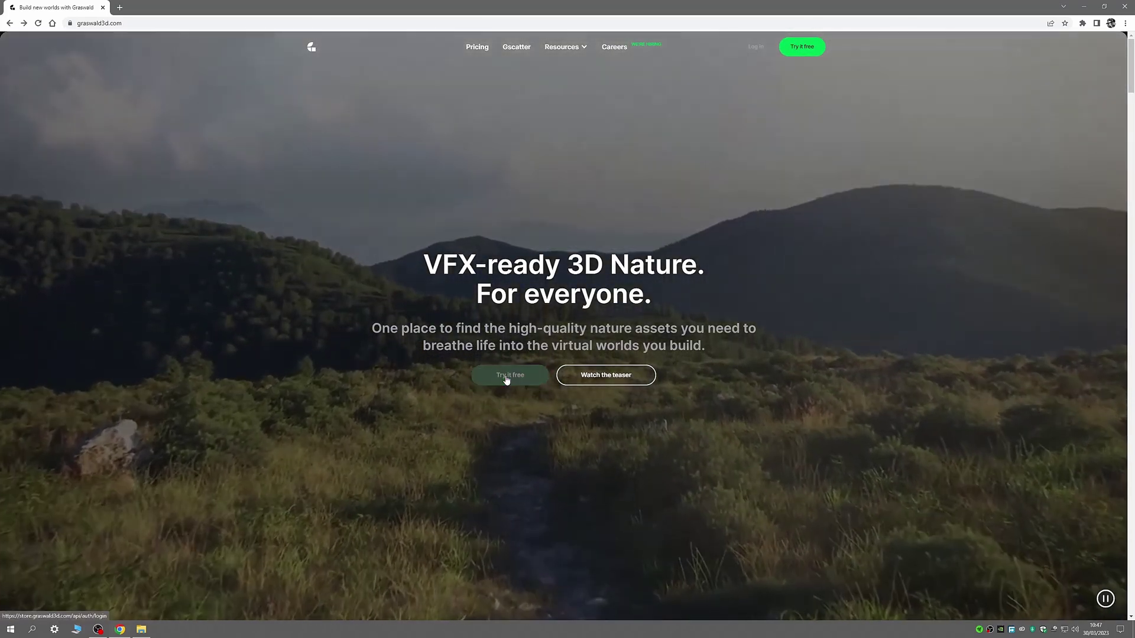
Start a free trial, choose sign up, enter the account e-mail and paste the password
{"action": "left_click", "coordinate": [506, 378]}
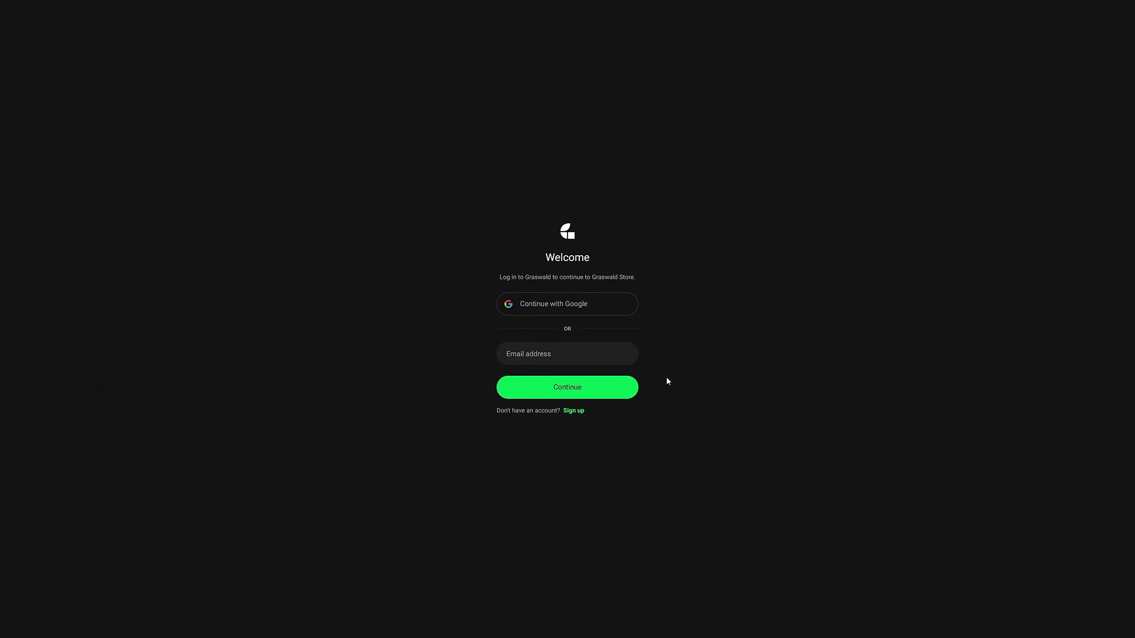
{"action": "left_click", "coordinate": [573, 411]}
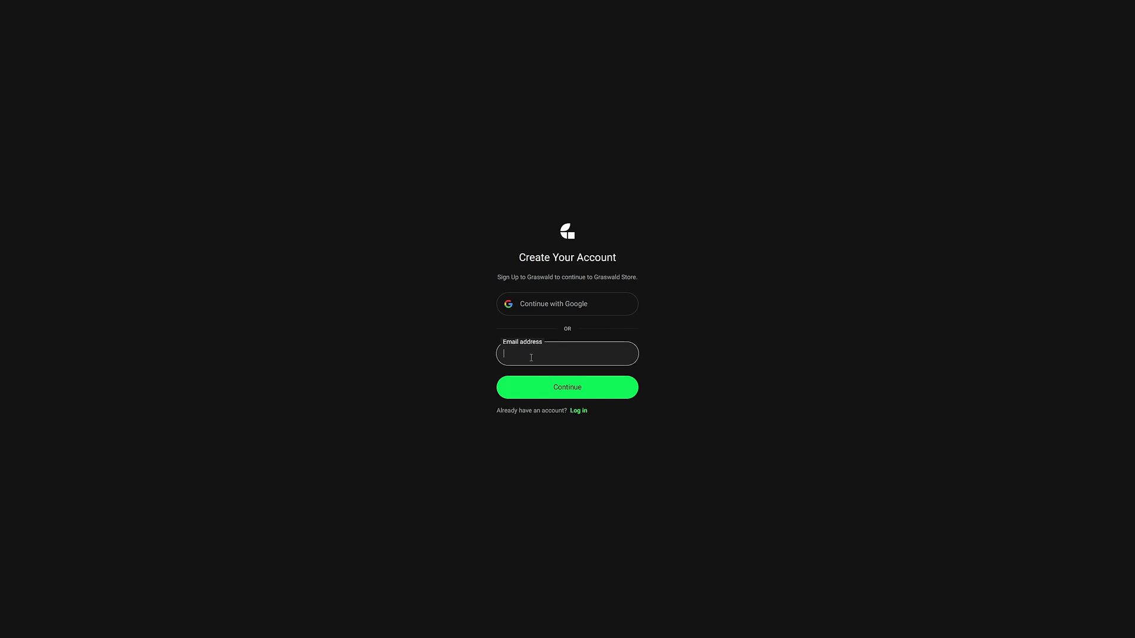
{"action": "left_click", "coordinate": [564, 387]}
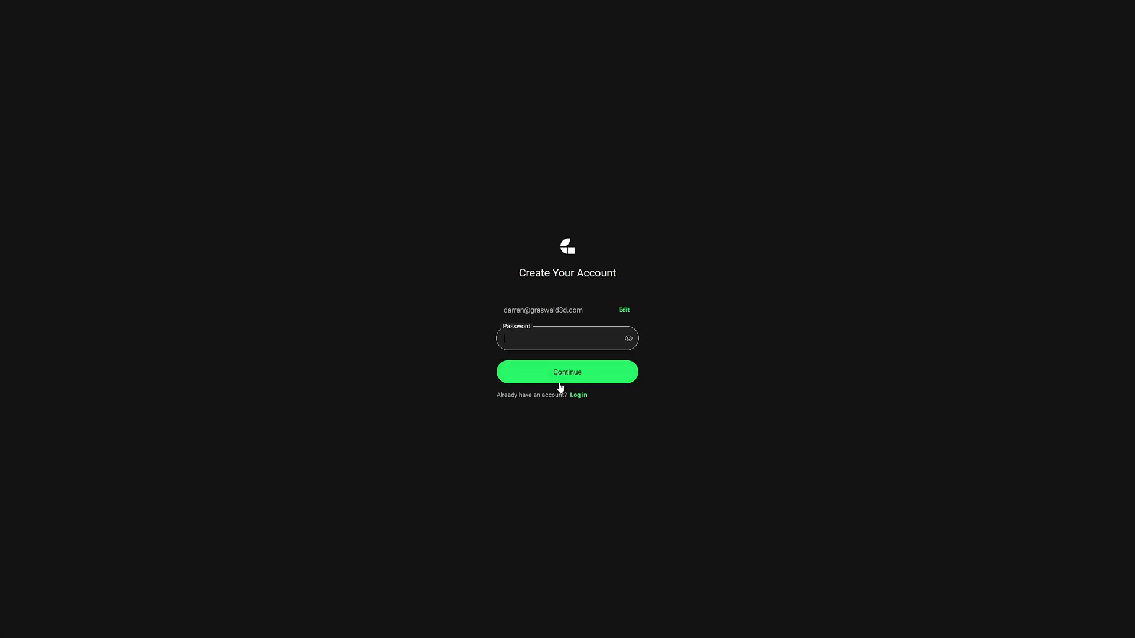
{"action": "key", "text": "ctrl+v"}
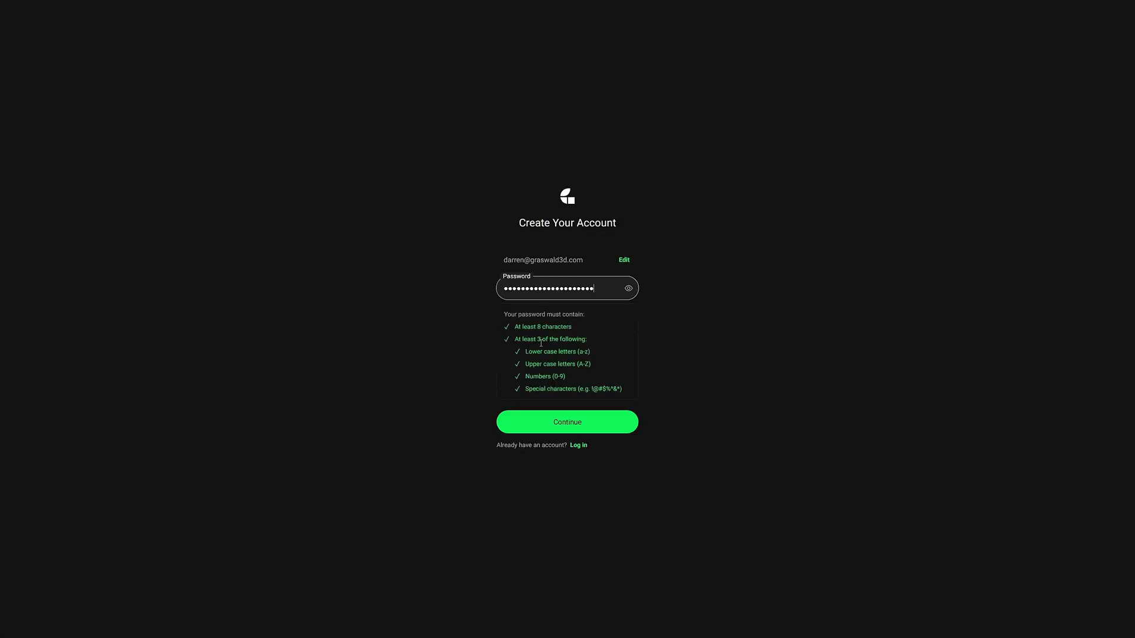
Submit the credentials, enter the given name, choose Visualization and company 'Graswald'
{"action": "left_click", "coordinate": [563, 423]}
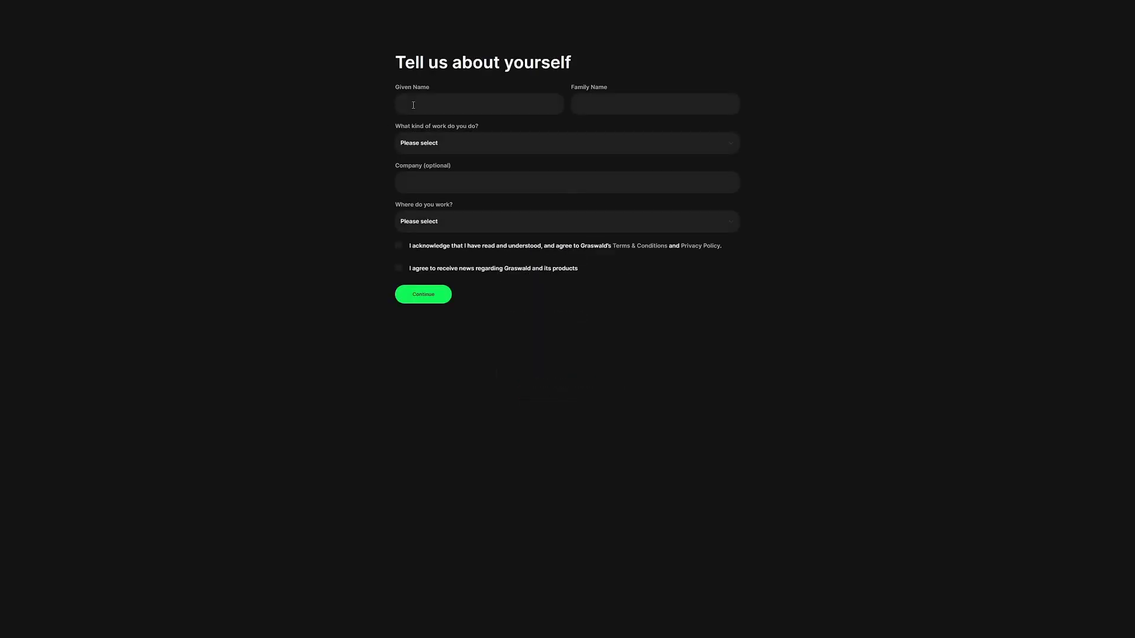
{"action": "left_click", "coordinate": [413, 105]}
{"action": "left_click", "coordinate": [432, 151]}
{"action": "left_click", "coordinate": [428, 182]}
{"action": "left_click", "coordinate": [449, 185]}
{"action": "type", "text": "Graswald"}
Choose 'I work as a freelancer', opt in to news, submit, and name the workspace
{"action": "left_click", "coordinate": [467, 218]}
{"action": "left_click", "coordinate": [452, 252]}
{"action": "left_click", "coordinate": [399, 269]}
{"action": "left_click", "coordinate": [437, 295]}
{"action": "type", "text": "Dairen Workspace1"}
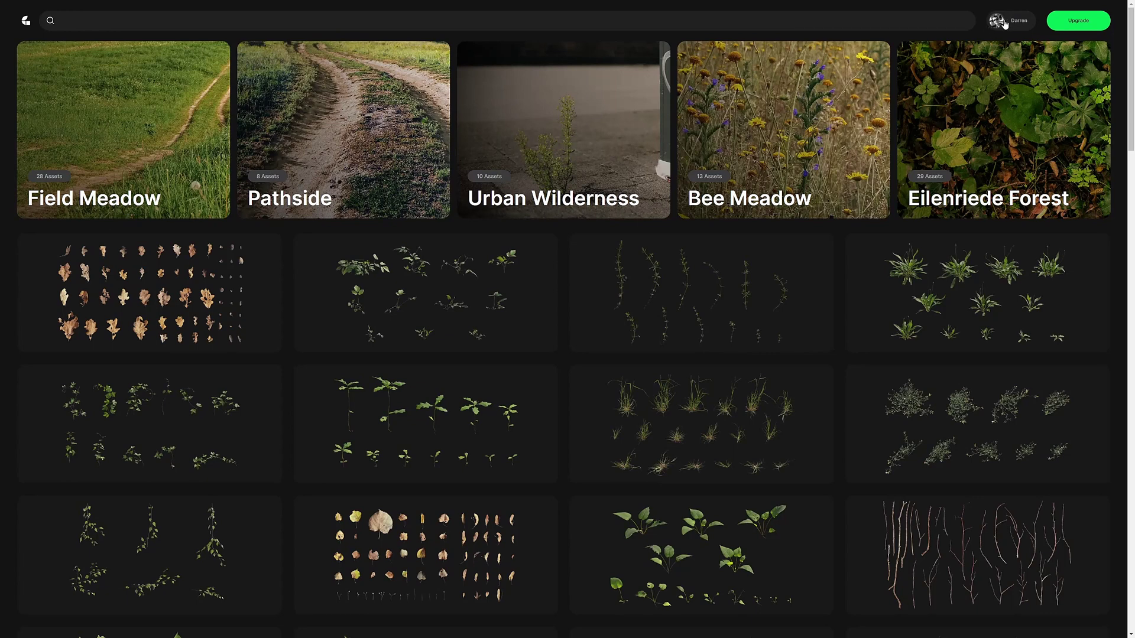
Check the account menu, browse the asset grid and open the Field Meadow collection
{"action": "left_click", "coordinate": [1004, 23]}
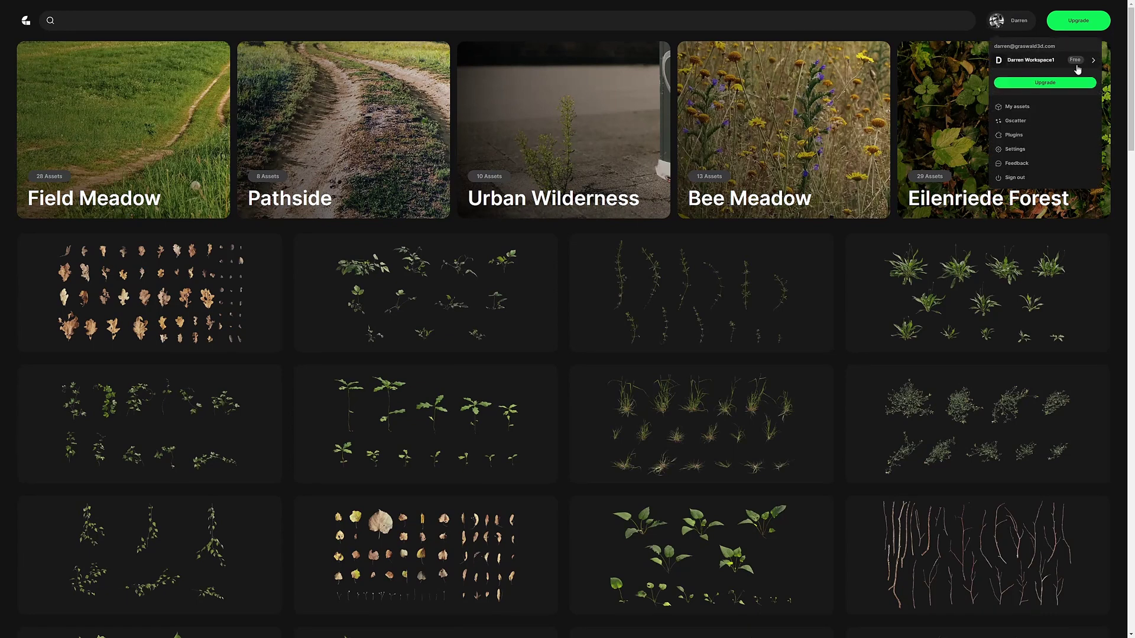
{"action": "scroll", "coordinate": [468, 290], "scroll_direction": "down", "scroll_amount": 15}
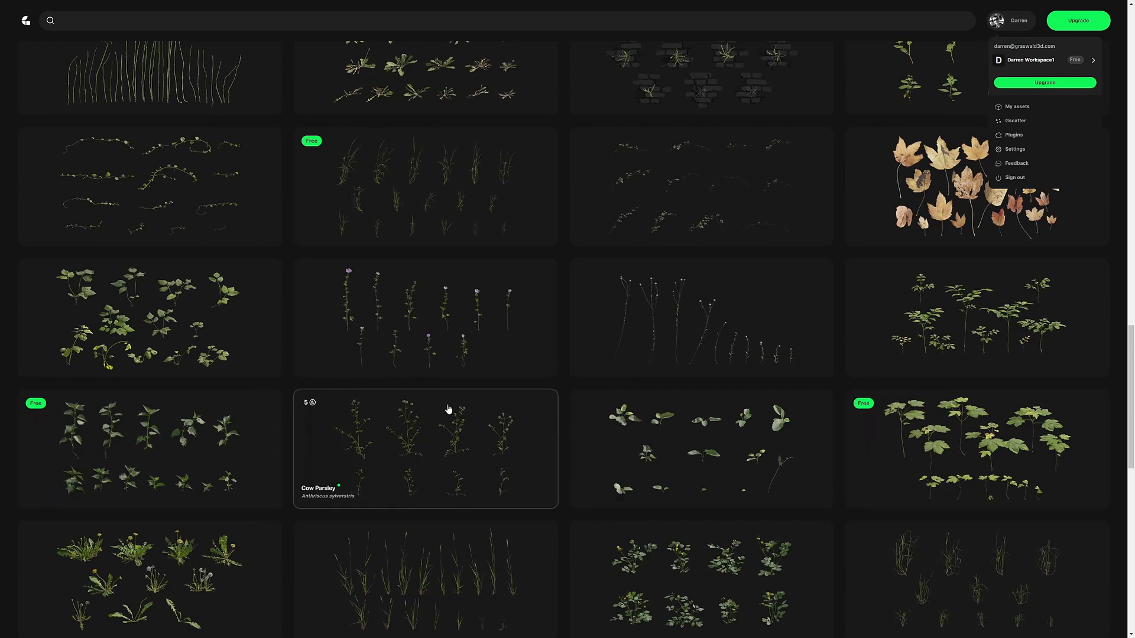
{"action": "scroll", "coordinate": [408, 387], "scroll_direction": "up", "scroll_amount": 15}
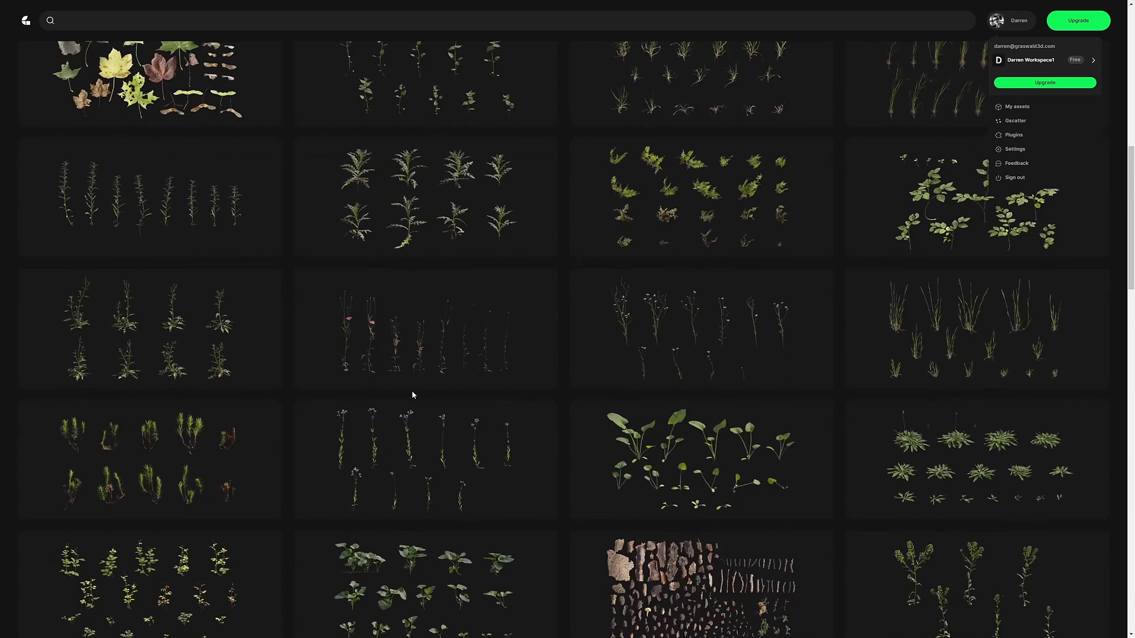
{"action": "left_click", "coordinate": [144, 132]}
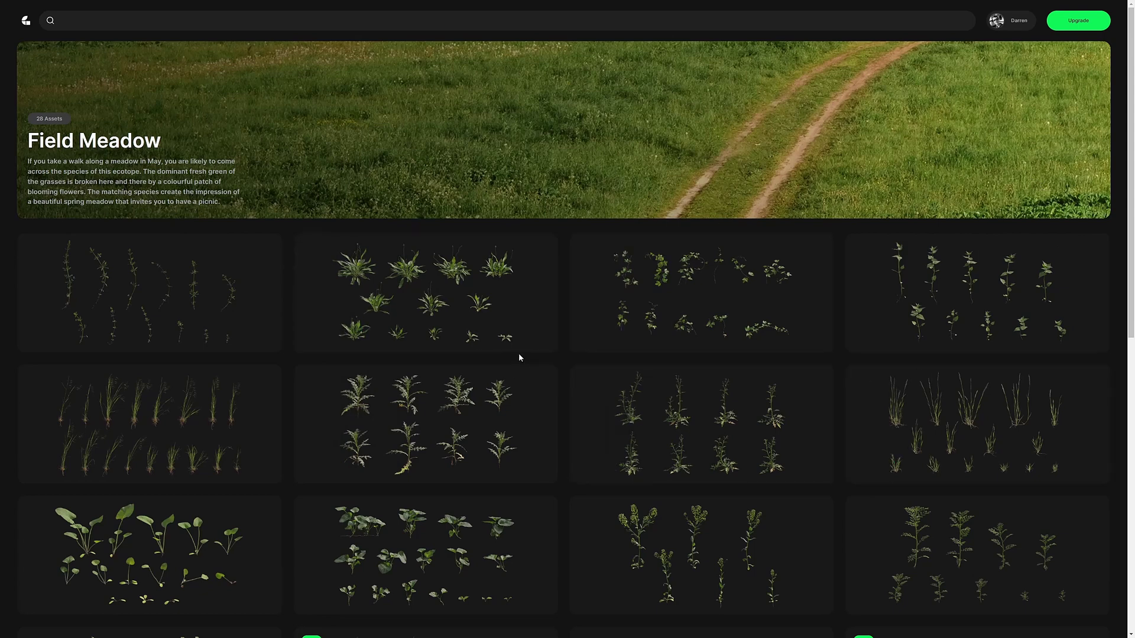
{"action": "left_click", "coordinate": [1018, 25]}
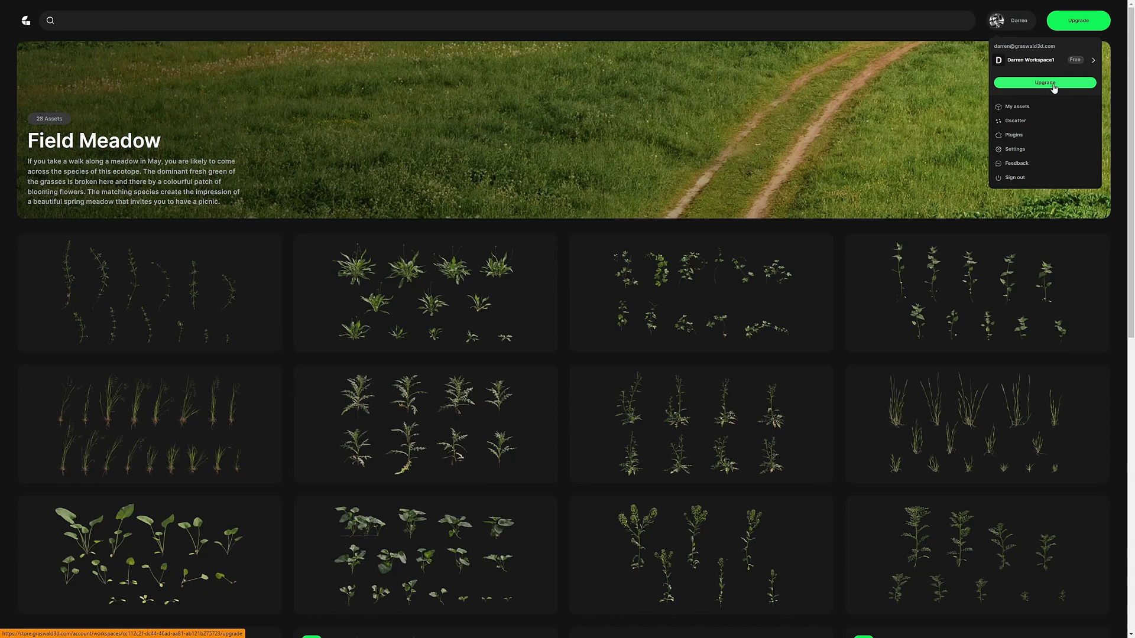
{"action": "left_click", "coordinate": [1082, 27]}
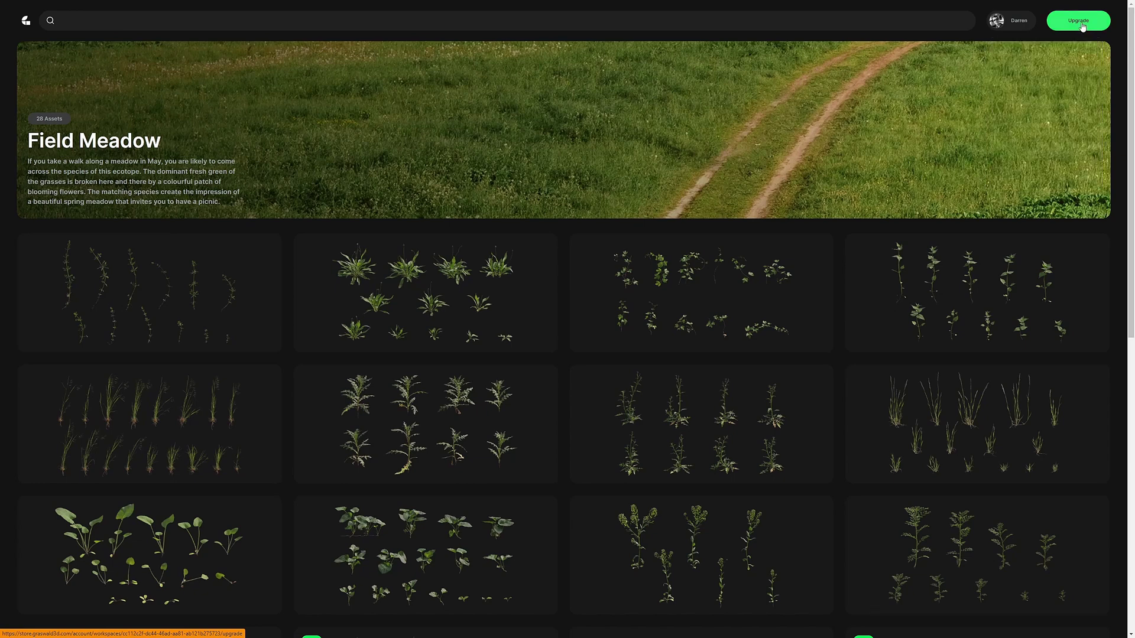
Upgrade to the Personal plan, pick a billing period and continue to payment
{"action": "left_click", "coordinate": [1082, 27]}
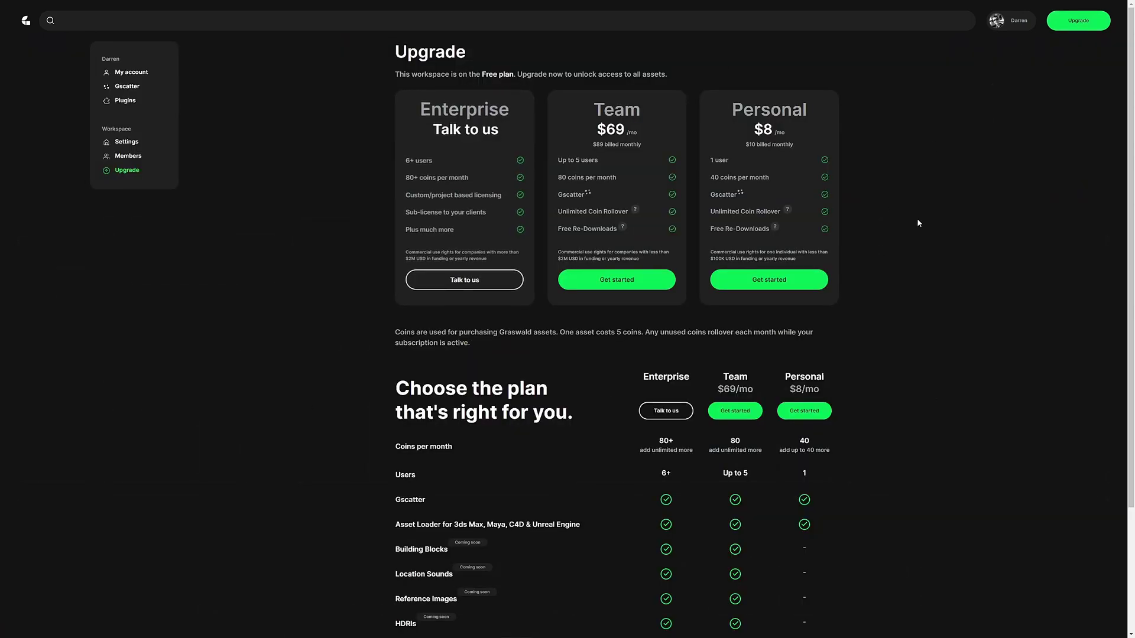
{"action": "left_click", "coordinate": [763, 285]}
{"action": "left_click", "coordinate": [533, 175]}
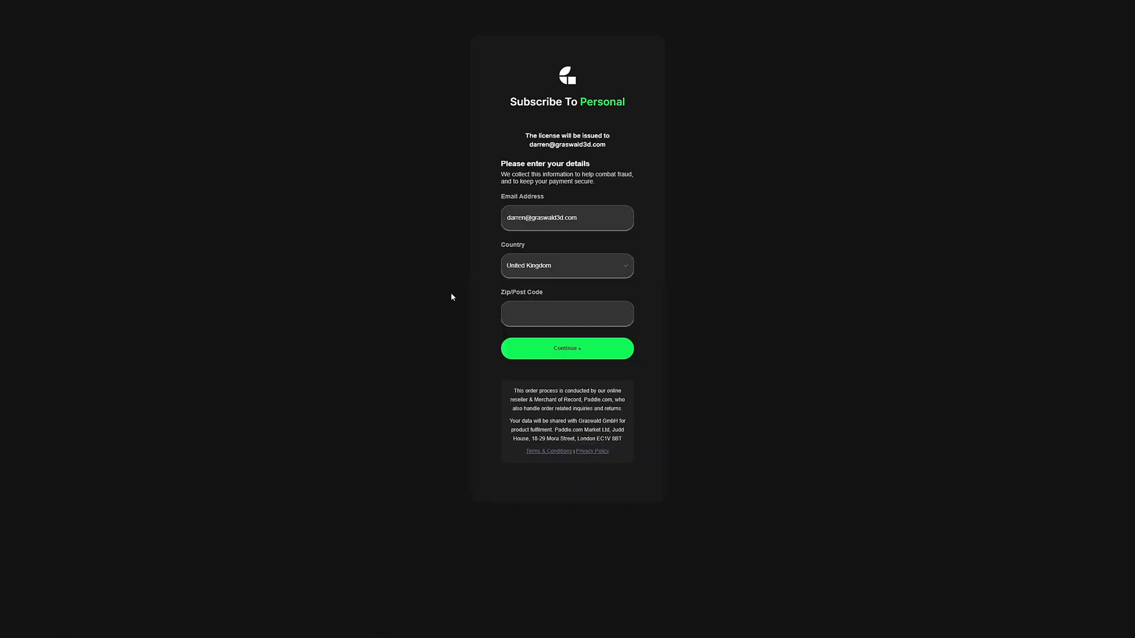
{"action": "left_click", "coordinate": [585, 356]}
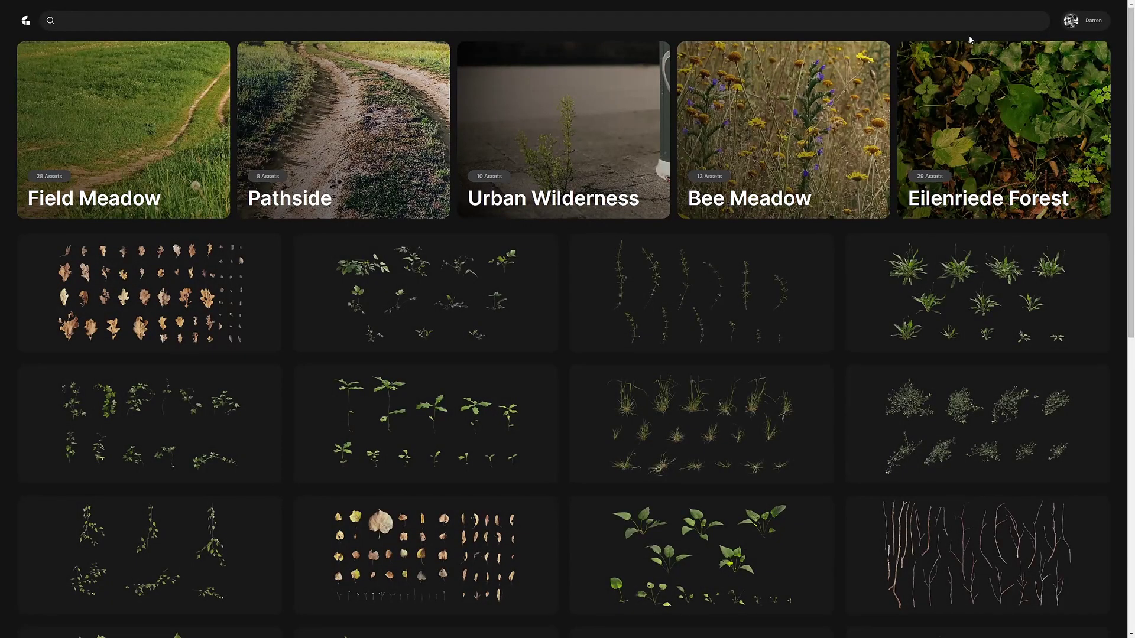
Open the account menu to check the coin balance
{"action": "left_click", "coordinate": [1073, 24]}
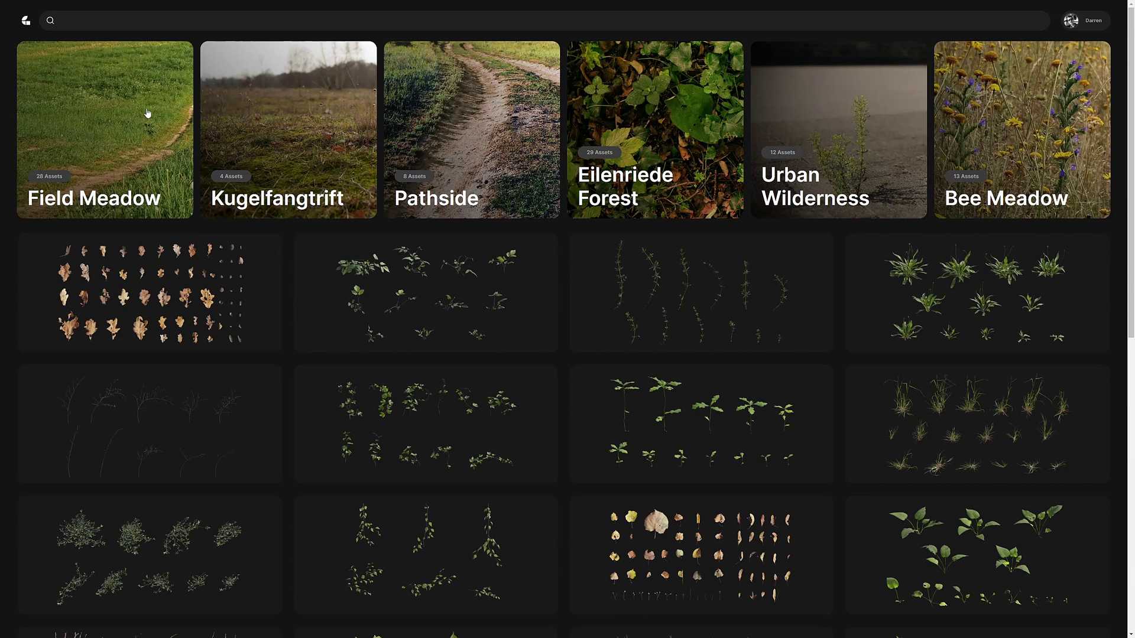
In Field Meadow, select Orchard Grass and download it as Blender (.gscatter)
{"action": "left_click", "coordinate": [116, 143]}
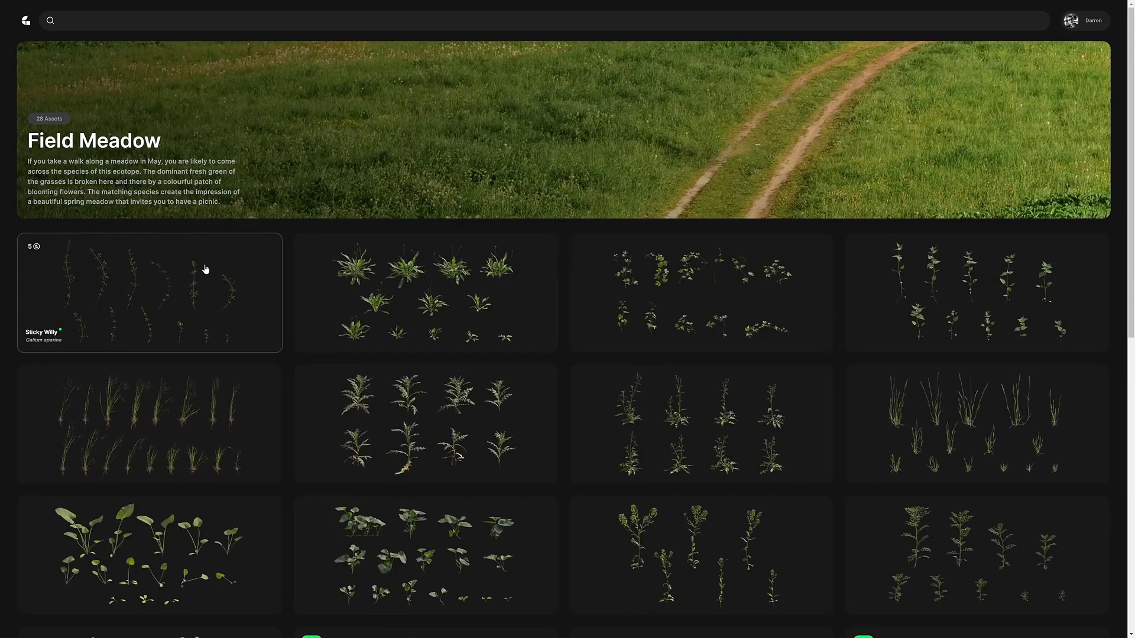
{"action": "scroll", "coordinate": [588, 406], "scroll_direction": "down", "scroll_amount": 5}
{"action": "scroll", "coordinate": [582, 411], "scroll_direction": "down", "scroll_amount": 4}
{"action": "scroll", "coordinate": [578, 408], "scroll_direction": "up", "scroll_amount": 1}
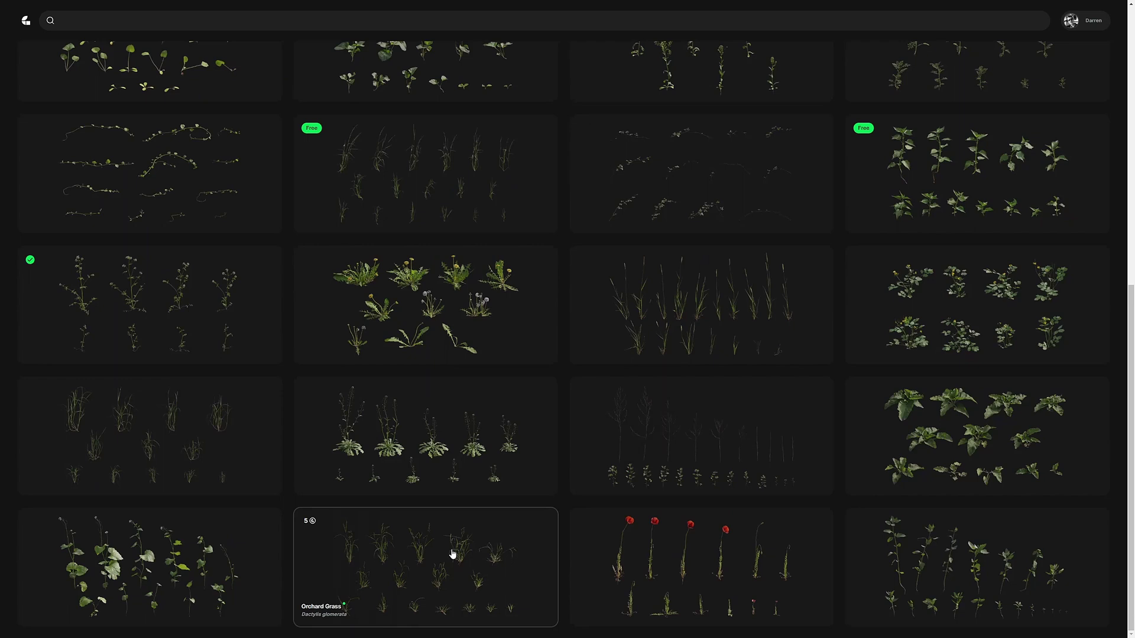
{"action": "left_click", "coordinate": [432, 562]}
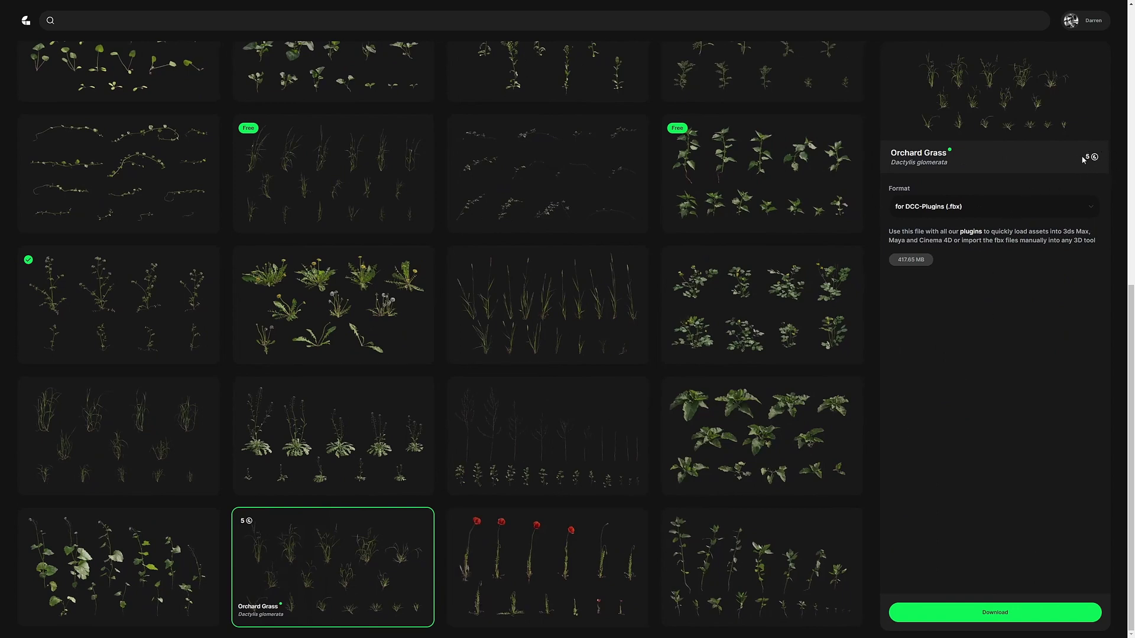
{"action": "left_click", "coordinate": [917, 211]}
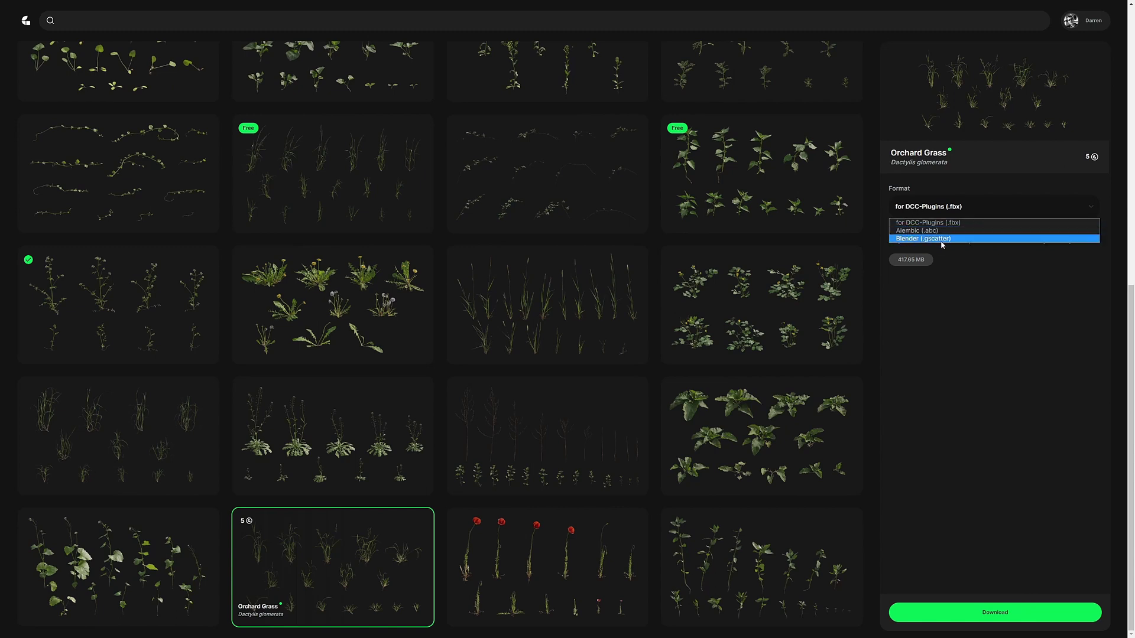
{"action": "left_click", "coordinate": [909, 238]}
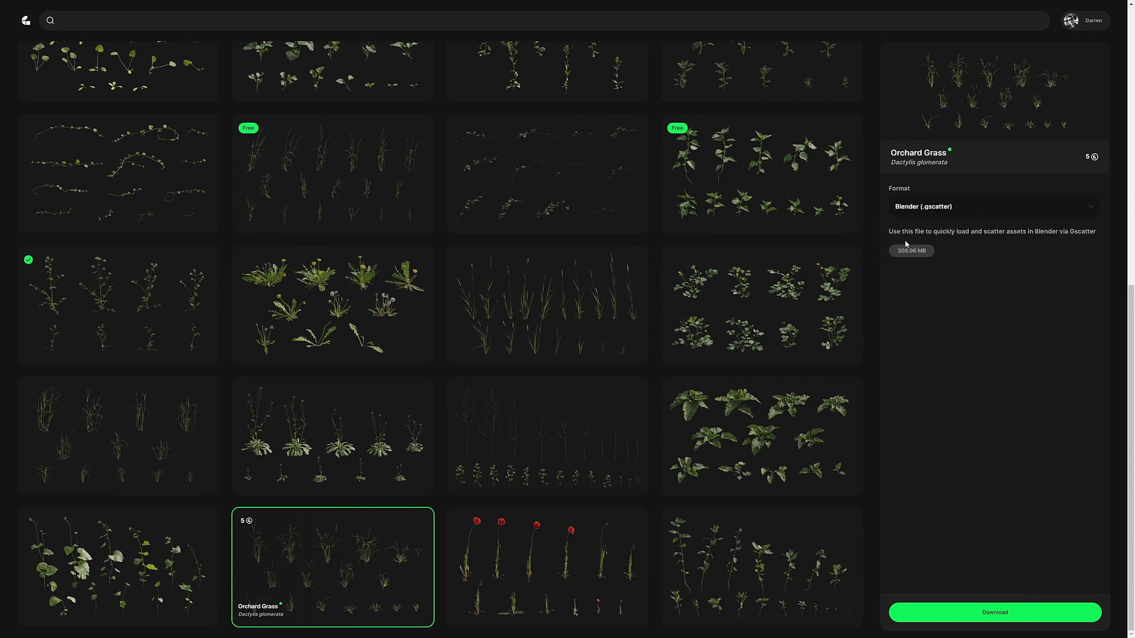
{"action": "left_click", "coordinate": [996, 614]}
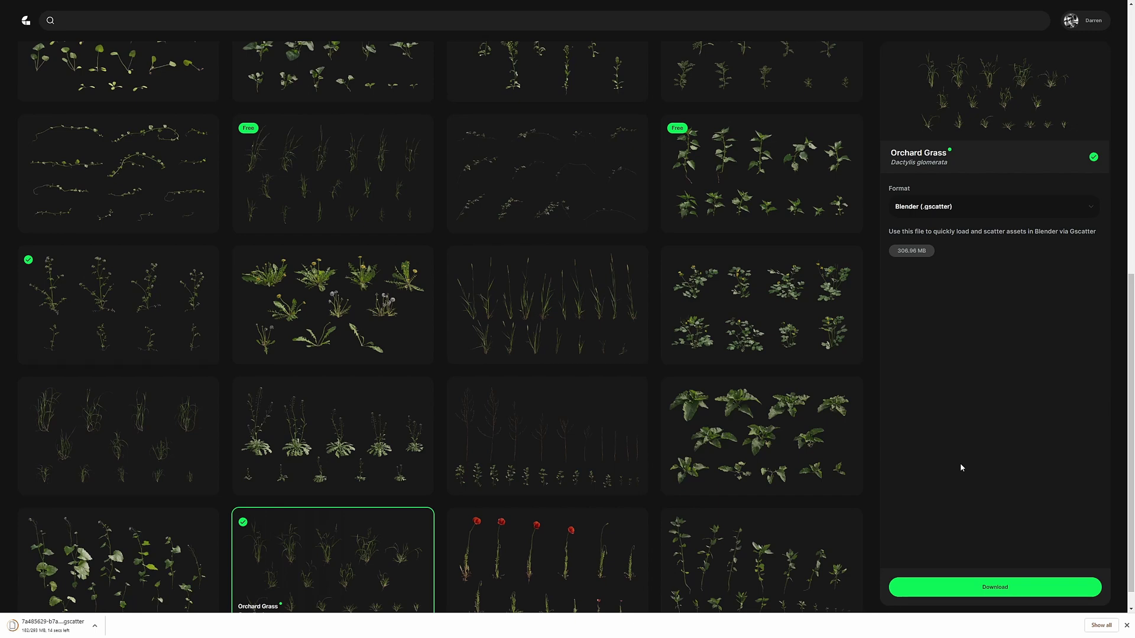
Select and download the Stinging Nettle asset
{"action": "scroll", "coordinate": [740, 294], "scroll_direction": "up", "scroll_amount": 2}
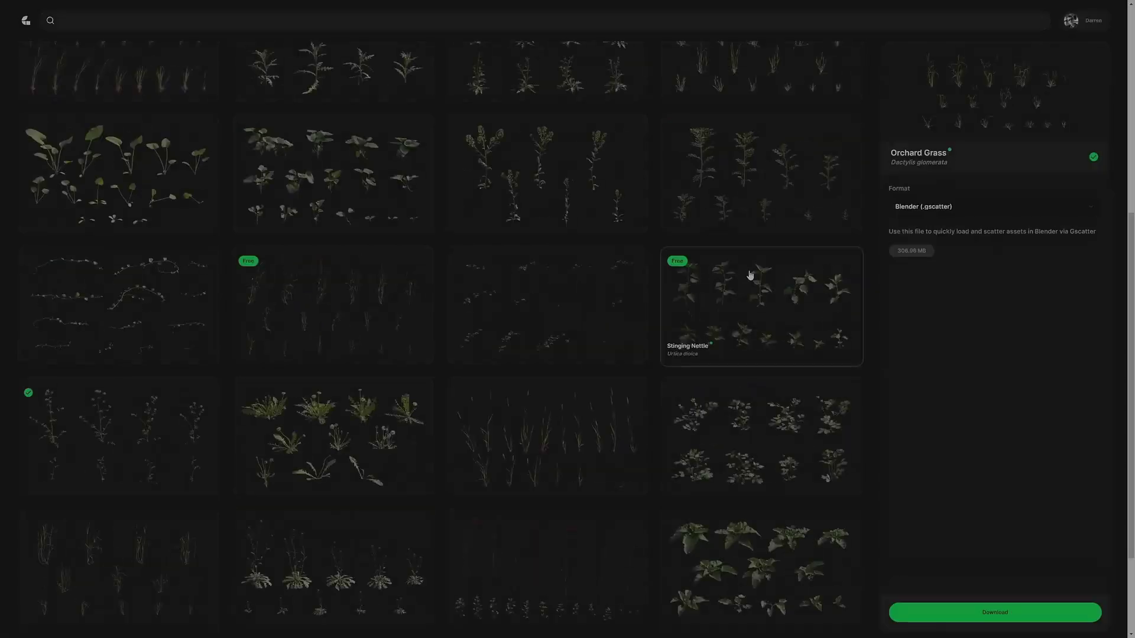
{"action": "left_click", "coordinate": [741, 312]}
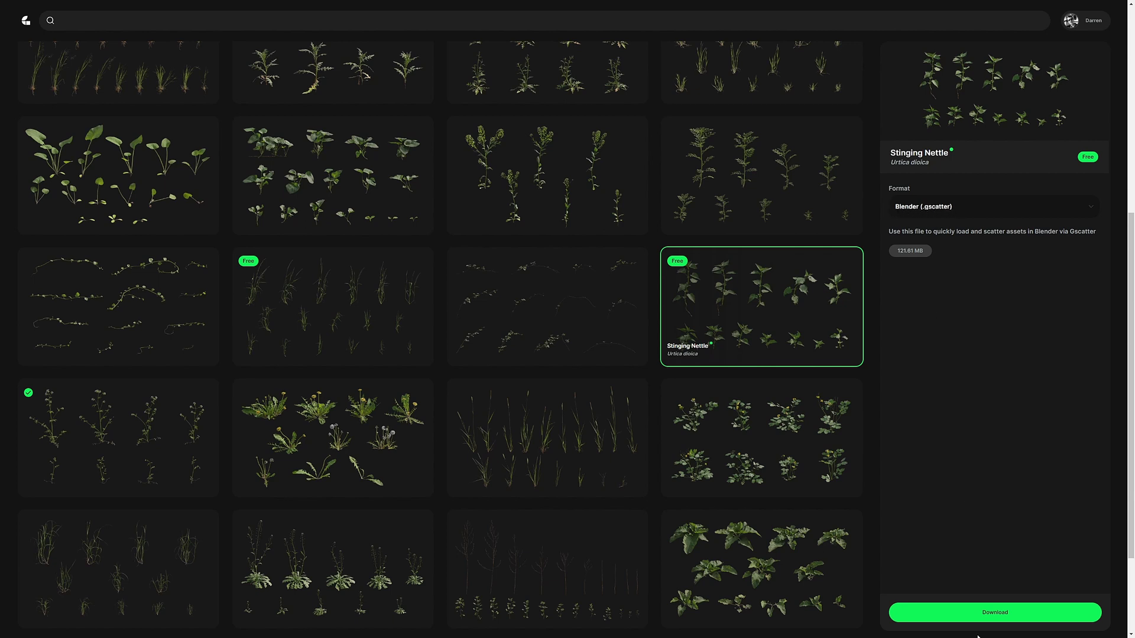
{"action": "left_click", "coordinate": [995, 612]}
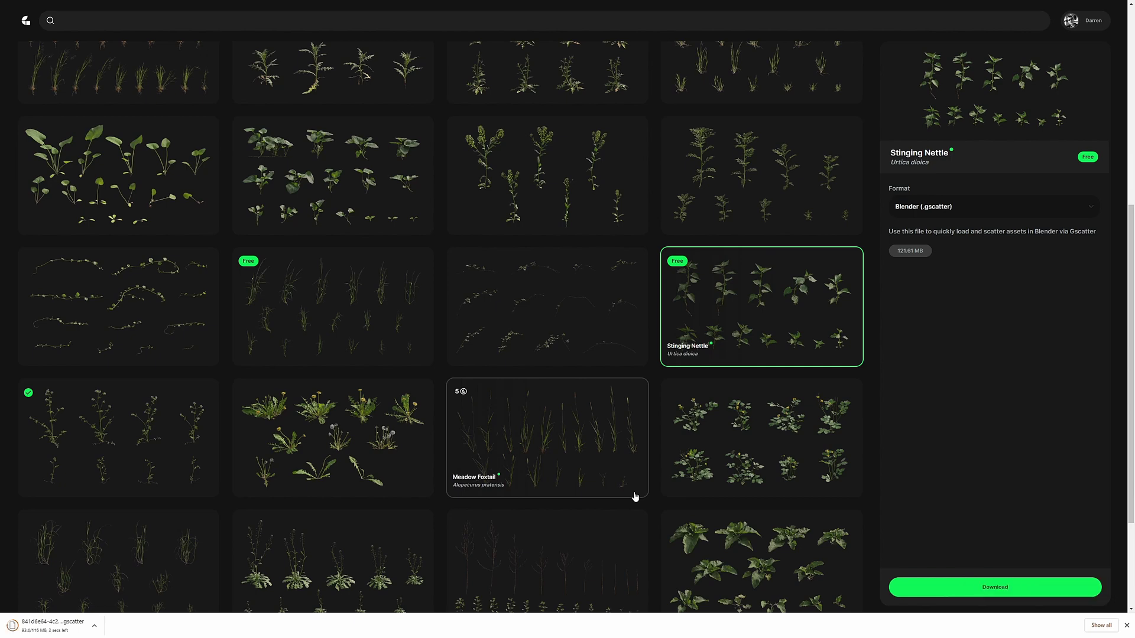
Scroll the asset grid and select the Great Burdock plant
{"action": "scroll", "coordinate": [733, 434], "scroll_direction": "down", "scroll_amount": 2}
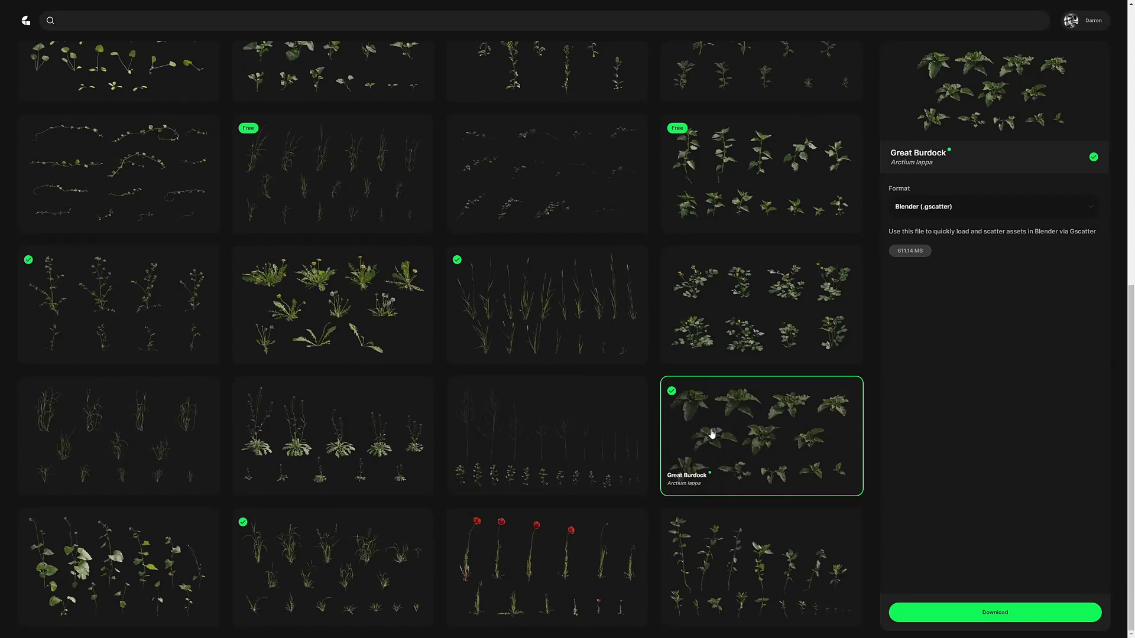
{"action": "scroll", "coordinate": [225, 412], "scroll_direction": "up", "scroll_amount": 3}
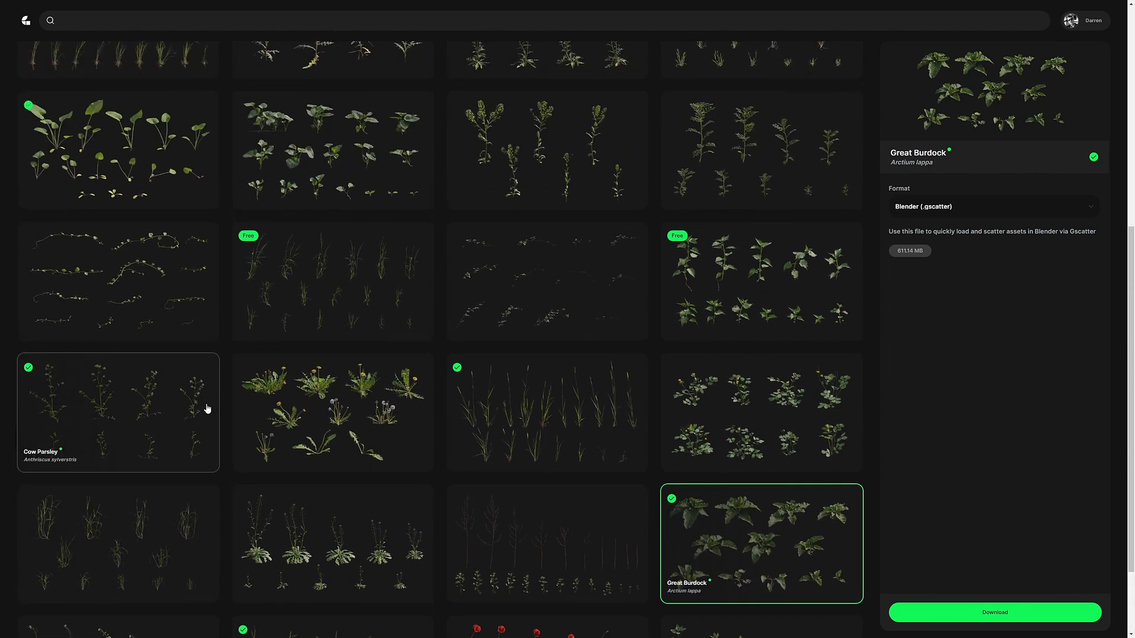
{"action": "left_click", "coordinate": [109, 273]}
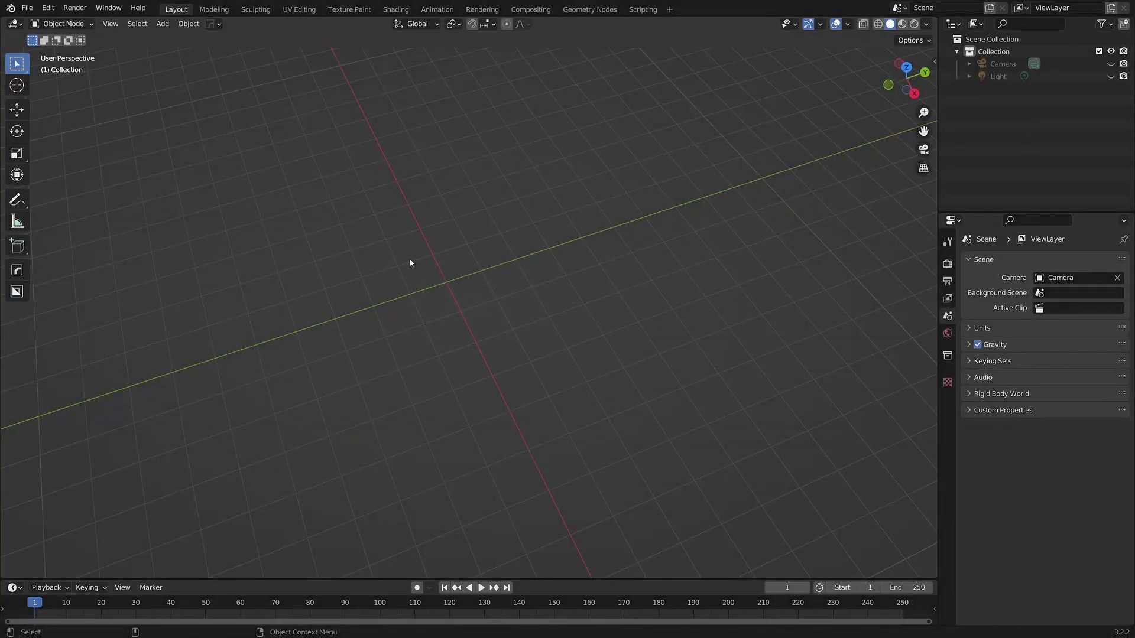
Add a plane mesh and scale it up by a factor of 5
{"action": "middle_click_drag", "start_coordinate": [385, 273], "coordinate": [438, 299]}
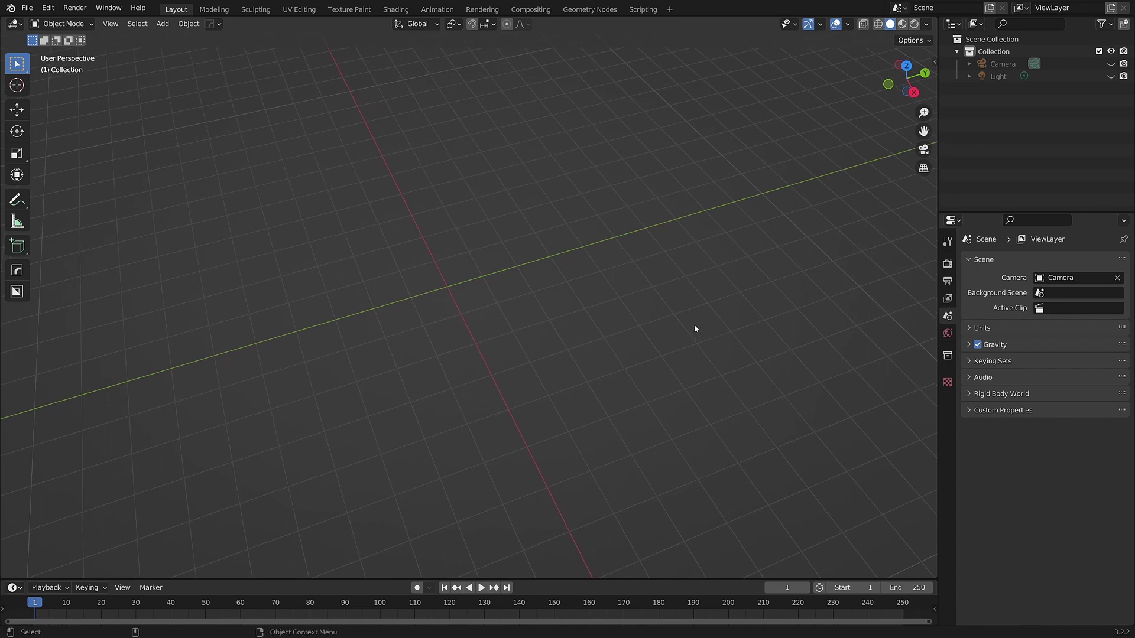
{"action": "key", "text": "n"}
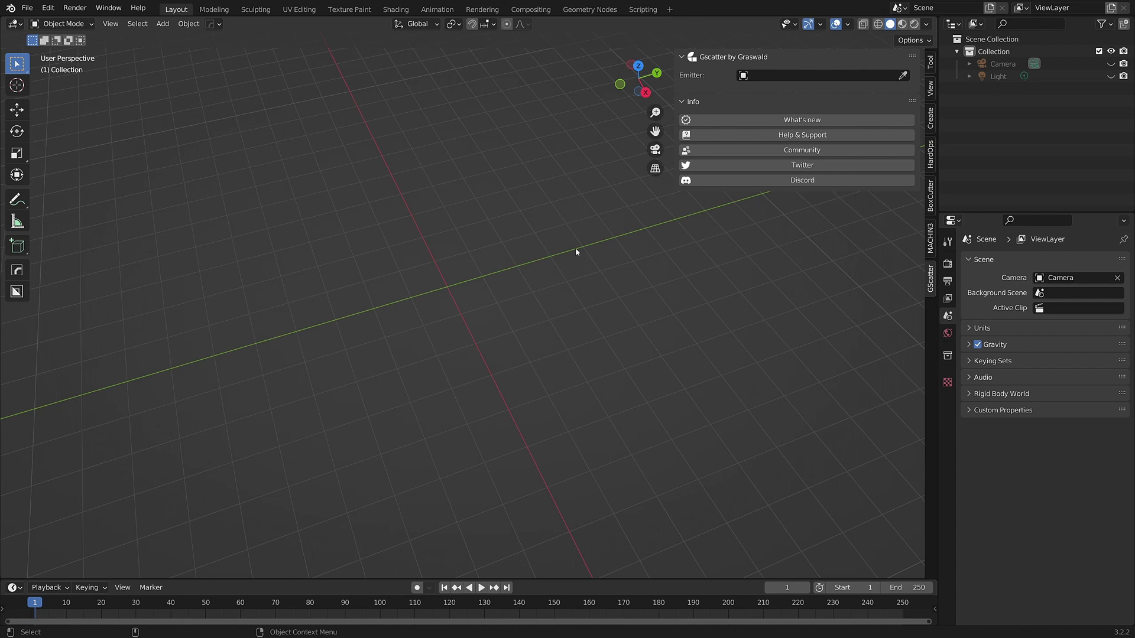
{"action": "key", "text": "shift+a"}
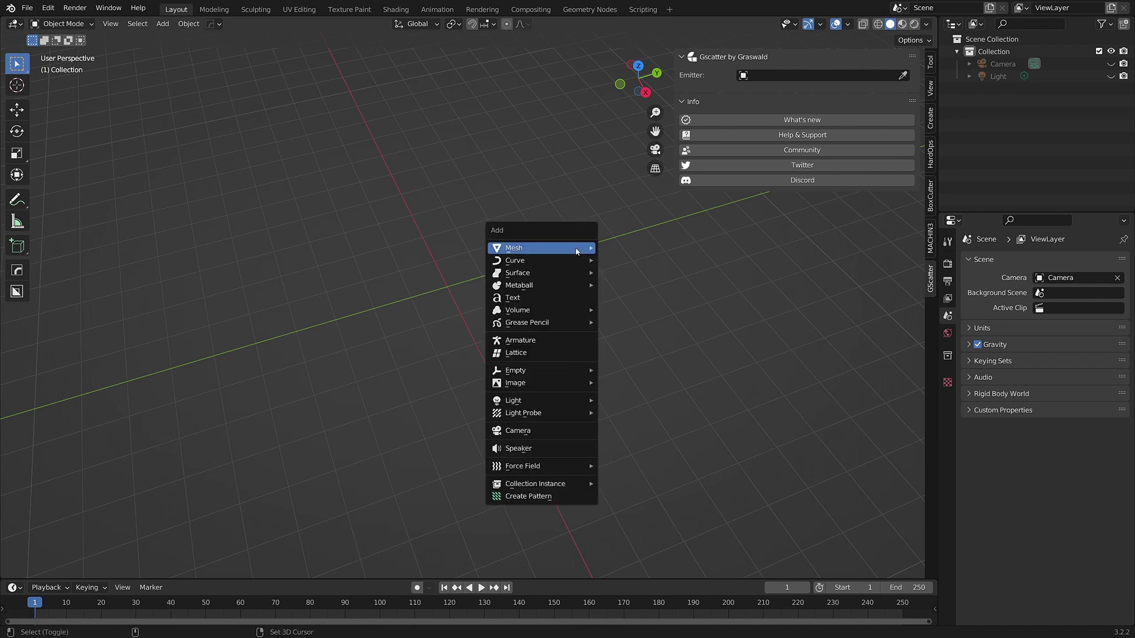
{"action": "mouse_move", "coordinate": [576, 247]}
{"action": "left_click", "coordinate": [639, 260]}
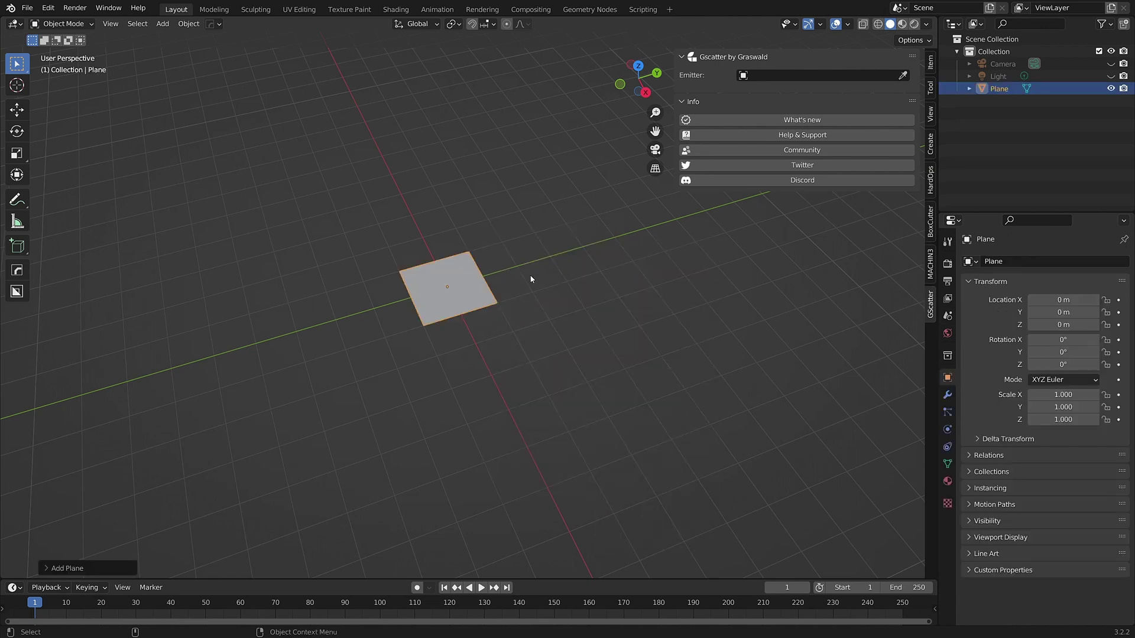
{"action": "key", "text": "s"}
{"action": "key", "text": "5"}
{"action": "key", "text": "Return"}
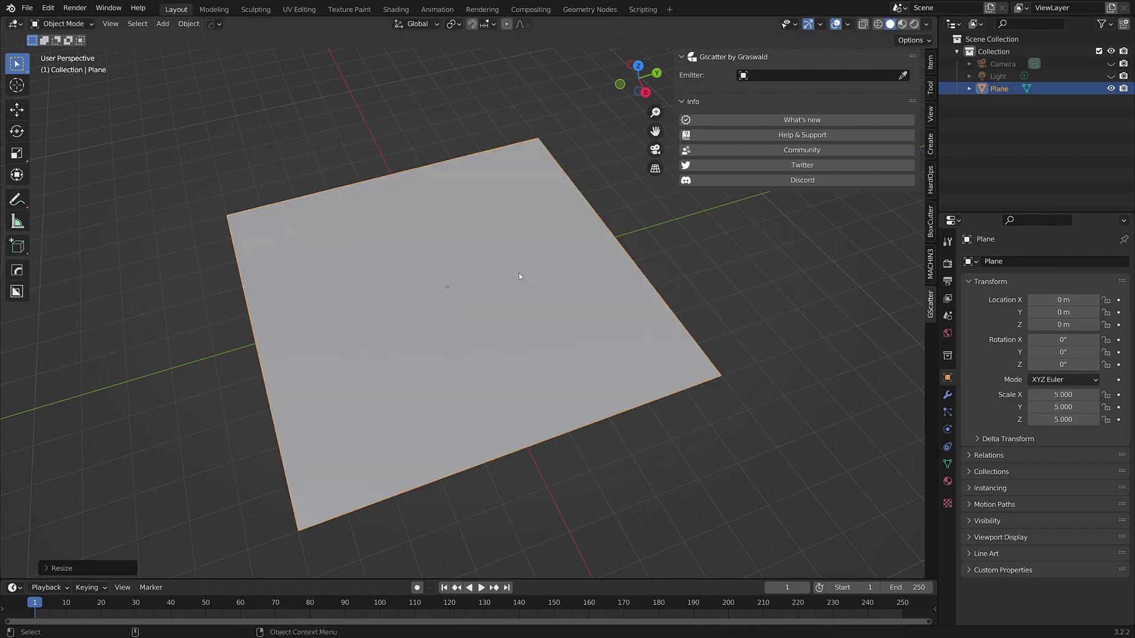
Subdivide the plane into a grid in Edit Mode, then return to Object Mode
{"action": "key", "text": "ctrl+Tab"}
{"action": "left_click", "coordinate": [519, 208]}
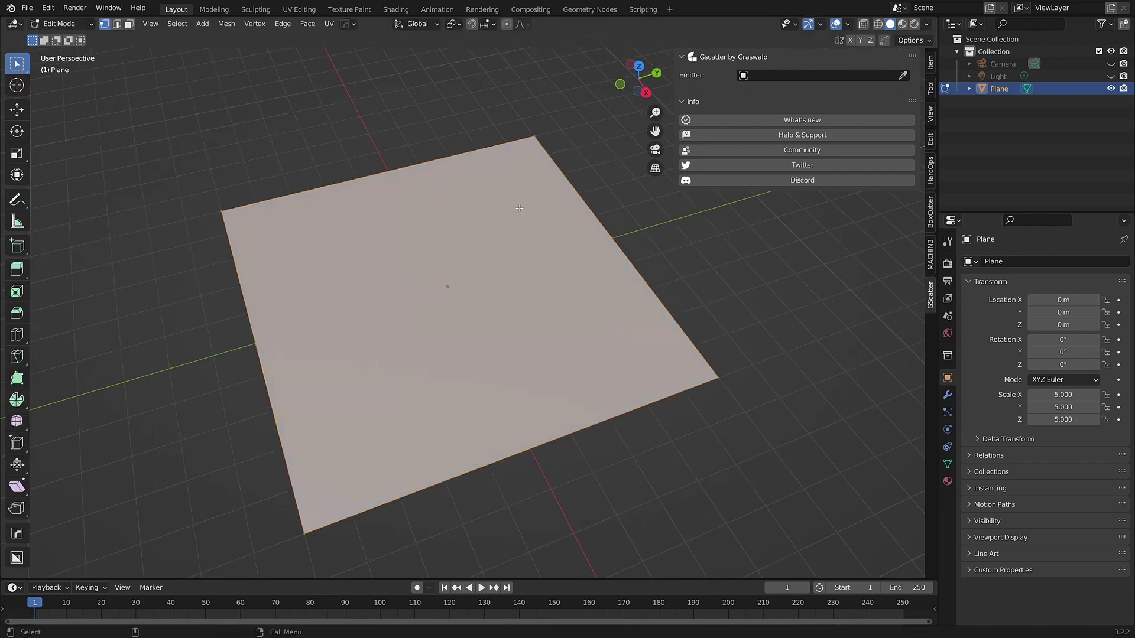
{"action": "right_click", "coordinate": [519, 208]}
{"action": "left_click", "coordinate": [519, 208]}
{"action": "key", "text": "shift+r"}
{"action": "key", "text": "shift+r"}
{"action": "key", "text": "shift+r"}
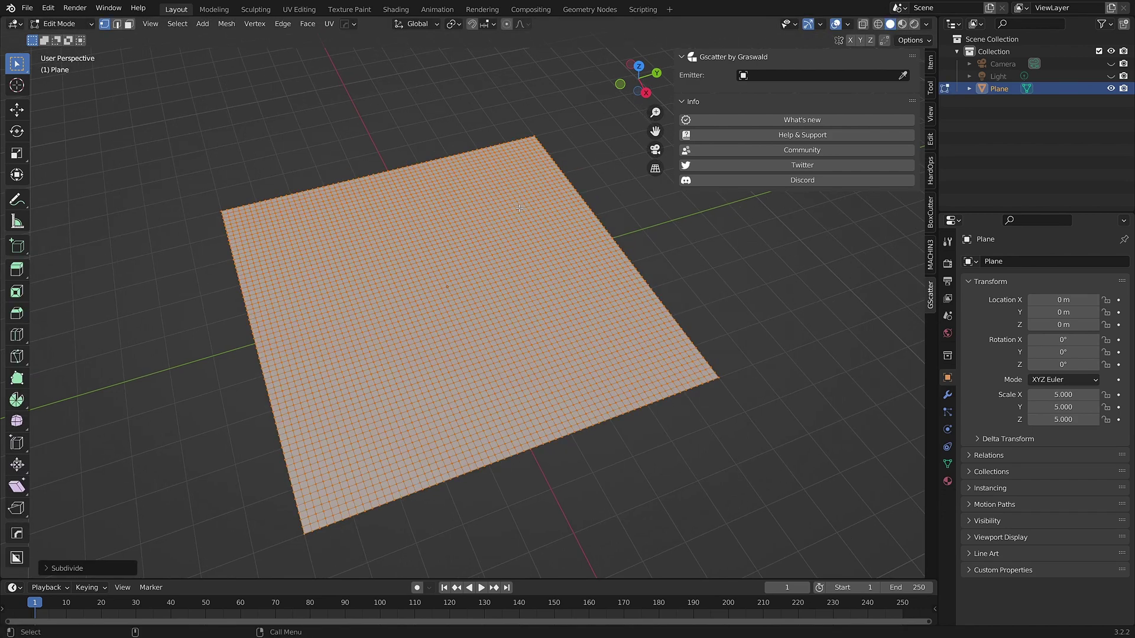
{"action": "left_click", "coordinate": [526, 158]}
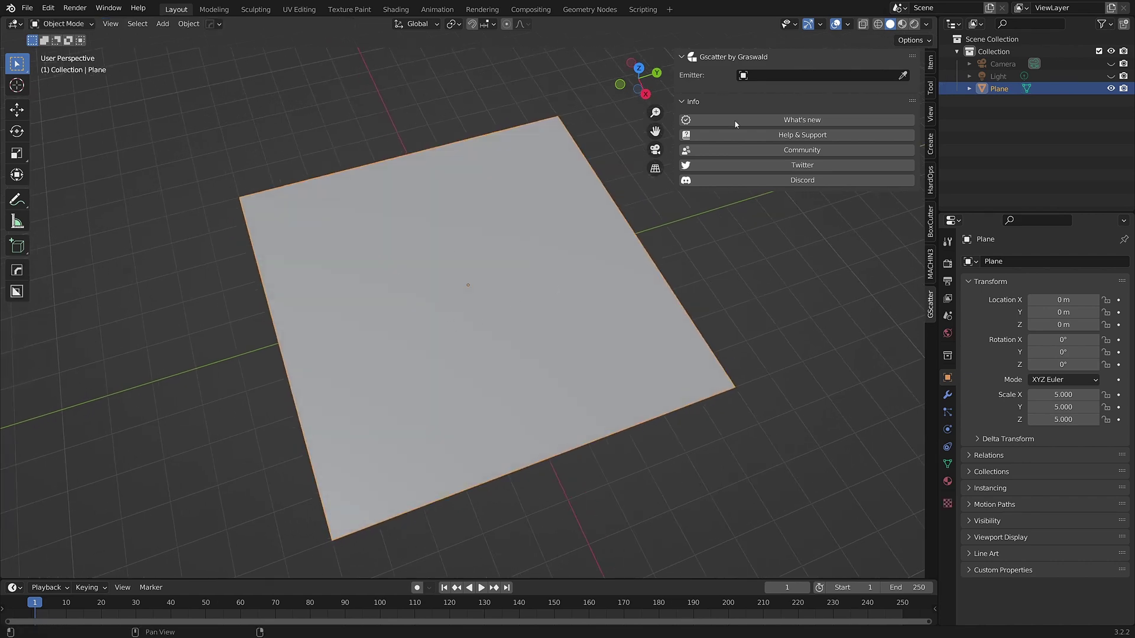
Set Plane as the GScatter emitter and open the GScatter asset browser
{"action": "left_click", "coordinate": [749, 76]}
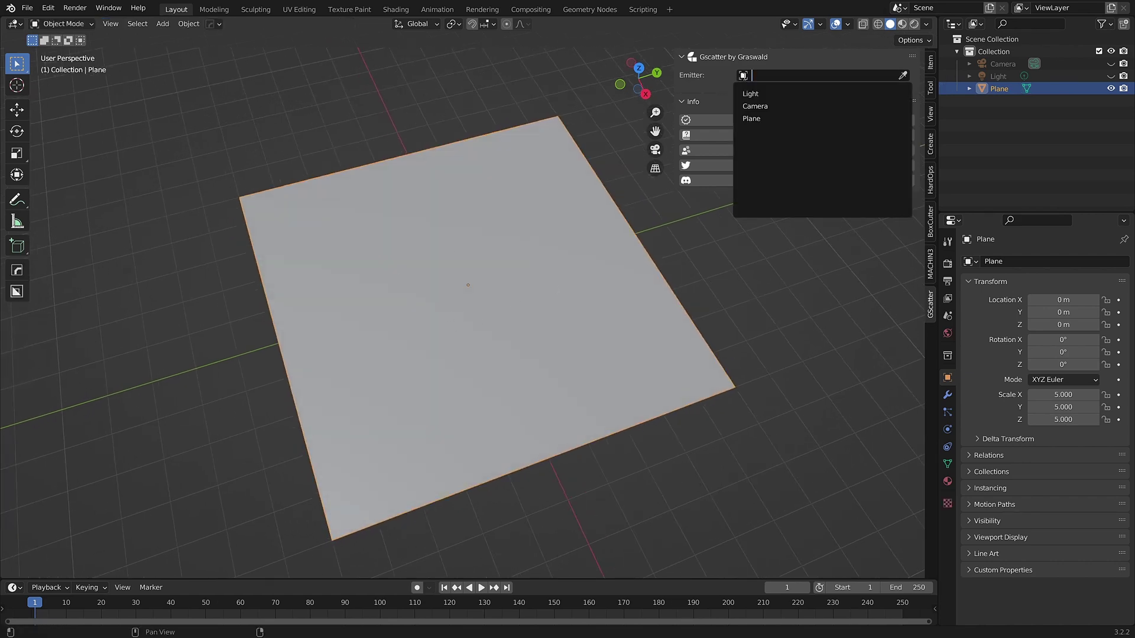
{"action": "left_click", "coordinate": [752, 119]}
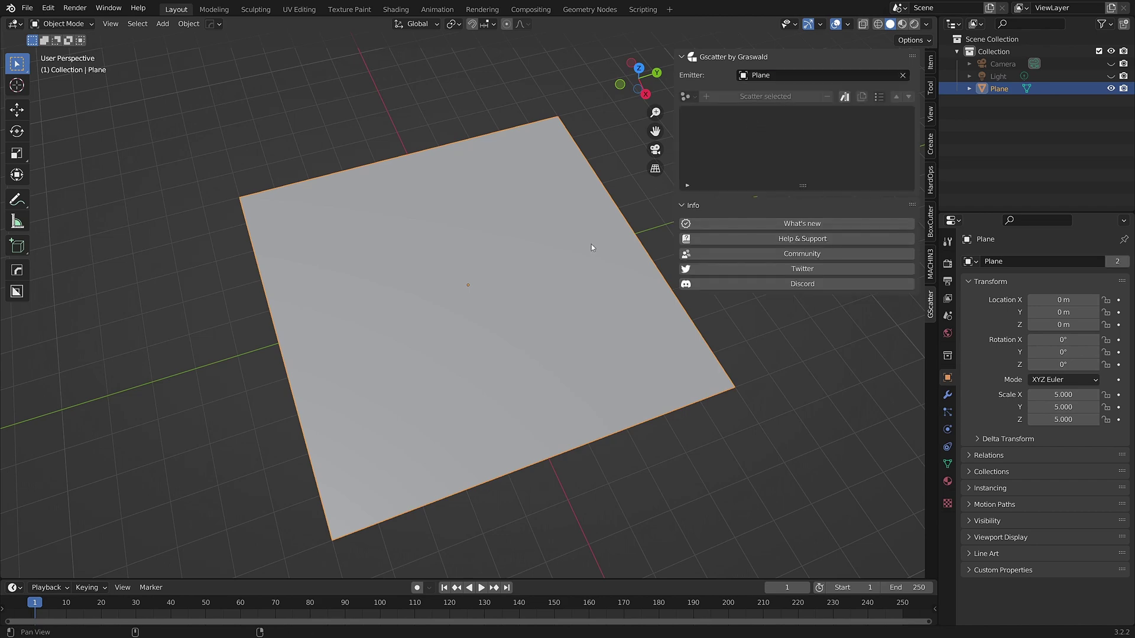
{"action": "middle_click_drag", "start_coordinate": [591, 244], "coordinate": [474, 273]}
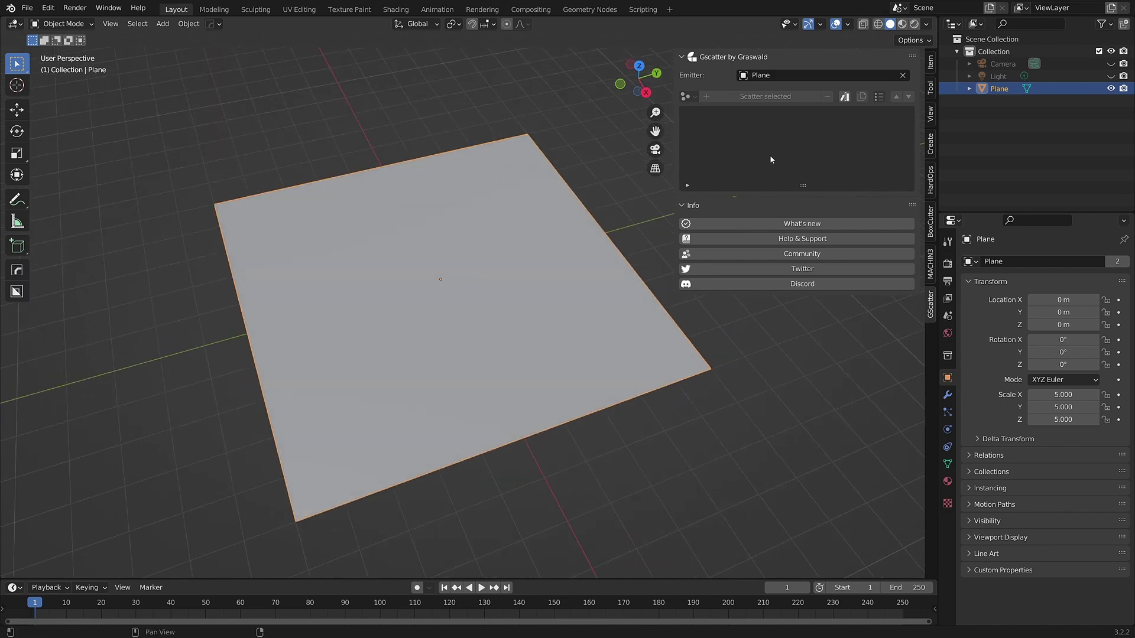
{"action": "left_click", "coordinate": [845, 95]}
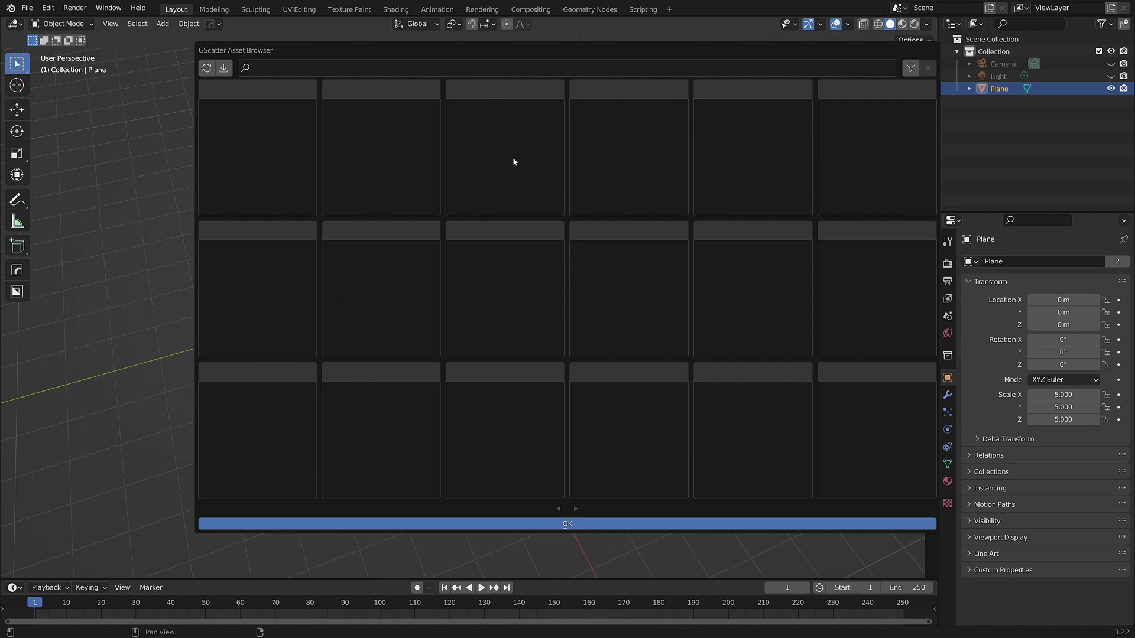
Select all eight downloaded .gscatter files in the GScatter asset-install file browser
{"action": "left_click", "coordinate": [224, 69]}
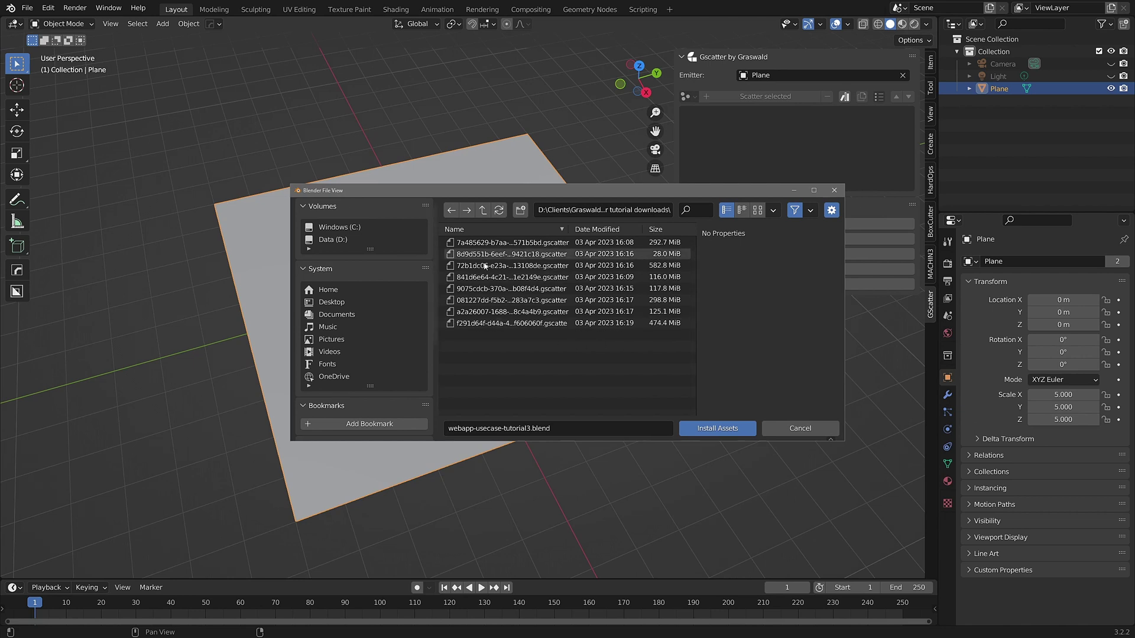
{"action": "left_click", "coordinate": [520, 243]}
{"action": "left_click", "coordinate": [533, 323], "text": "shift"}
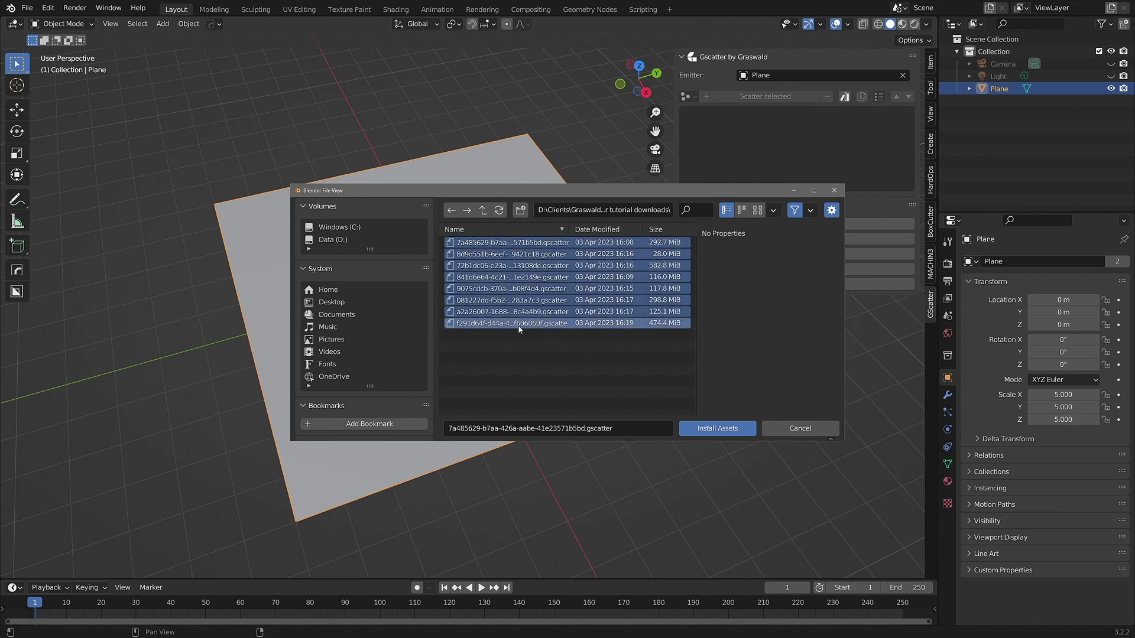
Install the selected assets, check Barren Brome, Cow Parsley and Stinging Nettle in the asset browser, then close it
{"action": "left_click", "coordinate": [716, 429]}
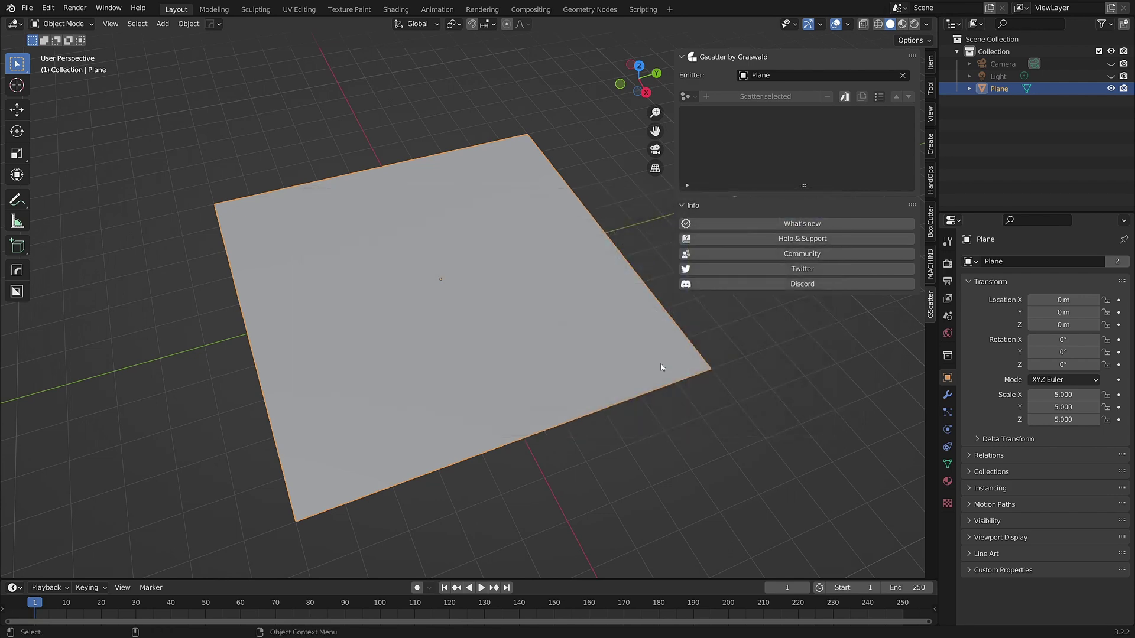
{"action": "left_click", "coordinate": [844, 97]}
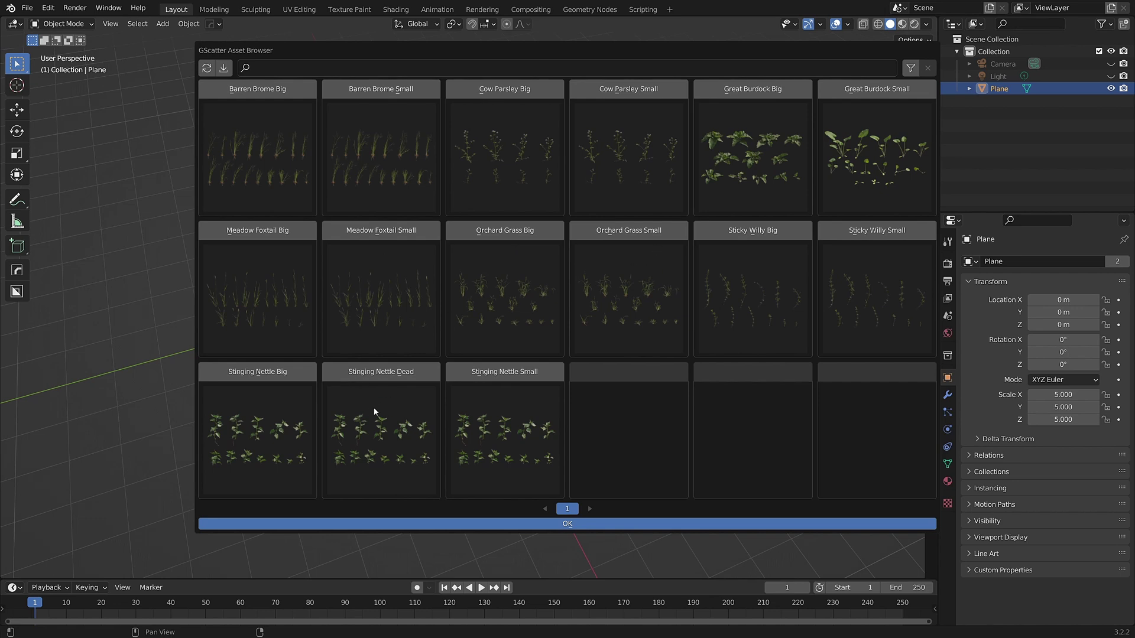
{"action": "left_click", "coordinate": [560, 525]}
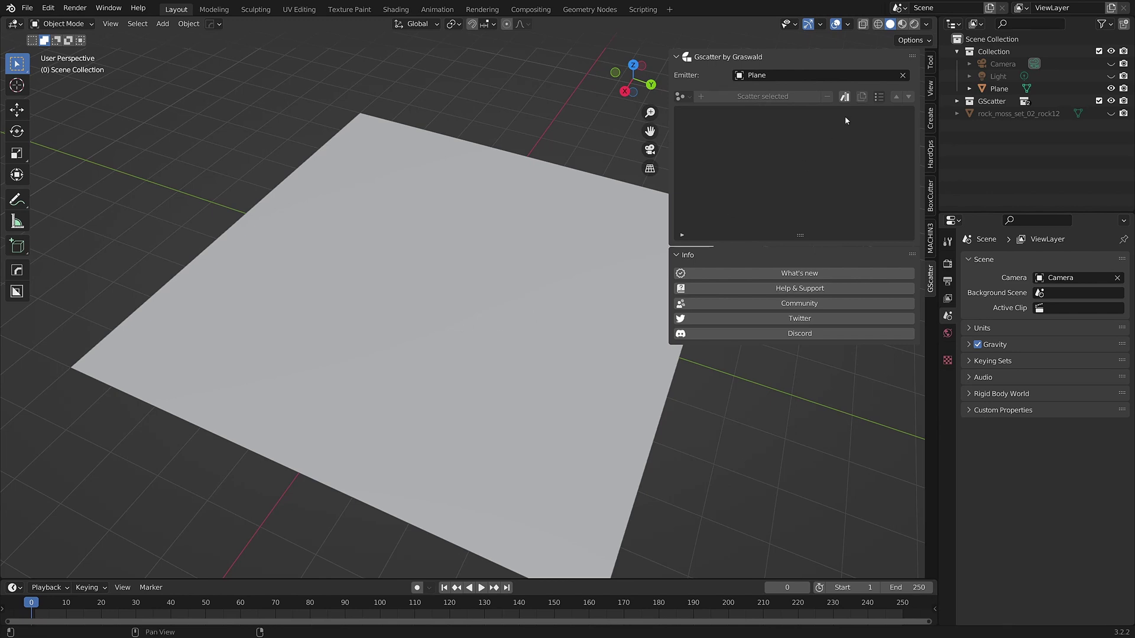
Pick Sticky Willy Big in the GScatter asset browser, leaving Level Of Detail at 0
{"action": "left_click", "coordinate": [844, 96]}
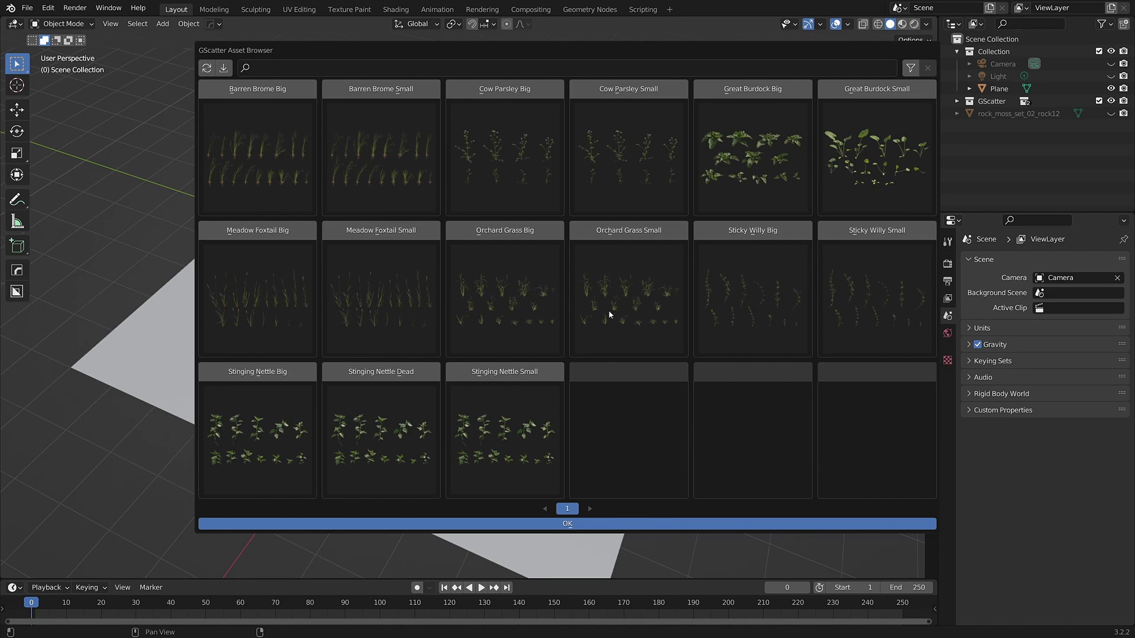
{"action": "left_click", "coordinate": [753, 231]}
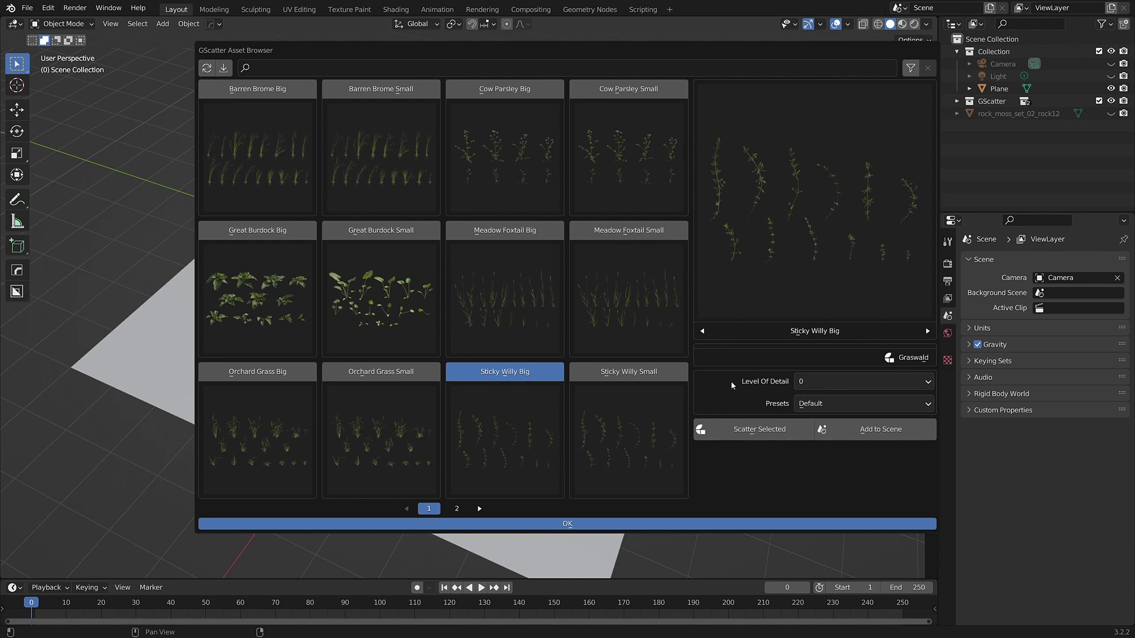
{"action": "left_click", "coordinate": [814, 380]}
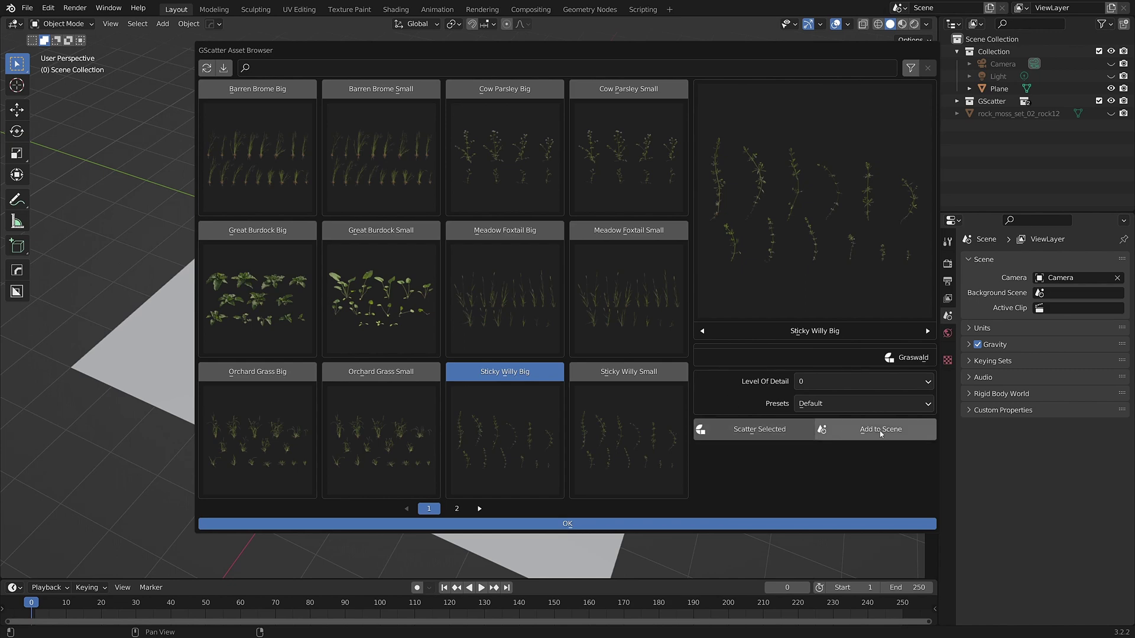
{"action": "left_click", "coordinate": [751, 432]}
{"action": "left_click", "coordinate": [562, 526]}
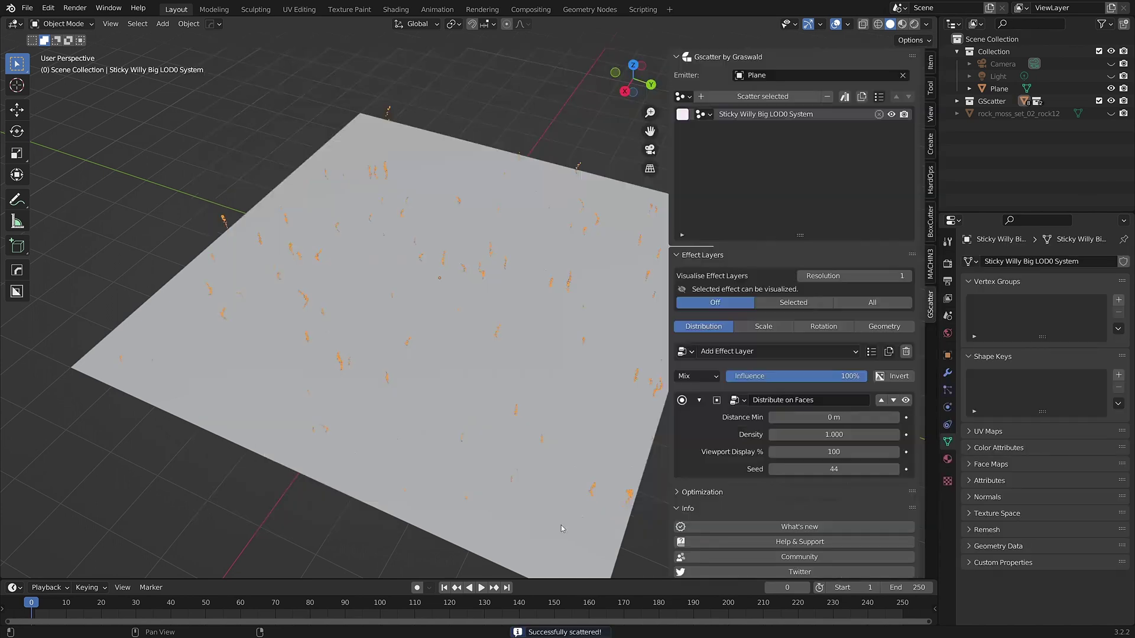
{"action": "key", "text": "alt+a"}
{"action": "scroll", "coordinate": [559, 305], "scroll_direction": "up", "scroll_amount": 2}
{"action": "middle_click_drag", "start_coordinate": [559, 303], "coordinate": [449, 303]}
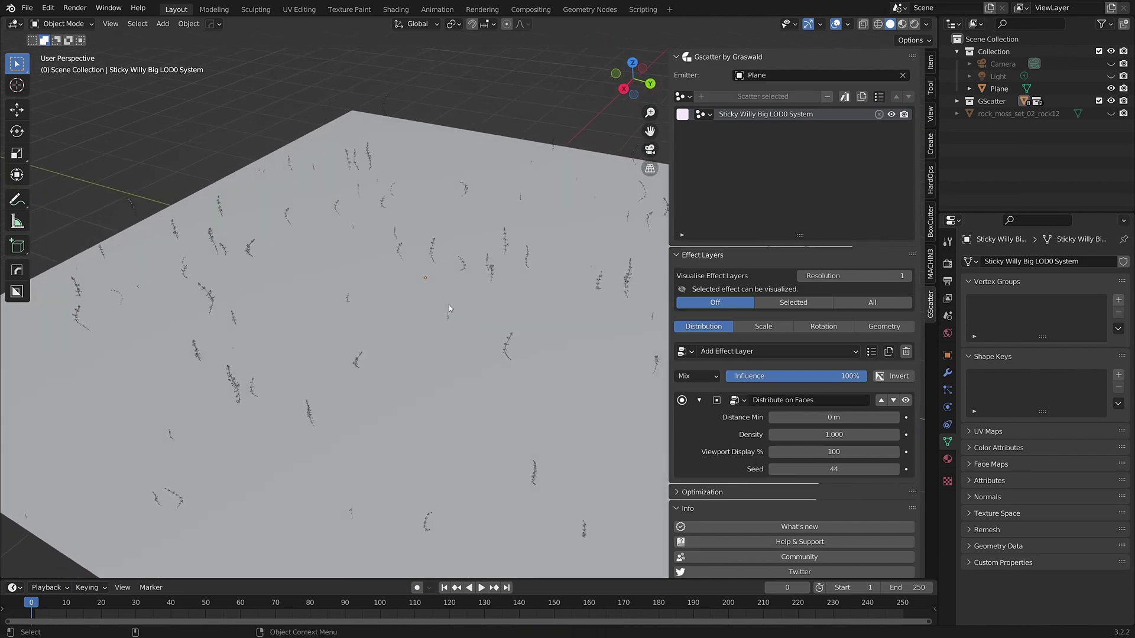
{"action": "left_click", "coordinate": [827, 97]}
{"action": "left_click", "coordinate": [844, 97]}
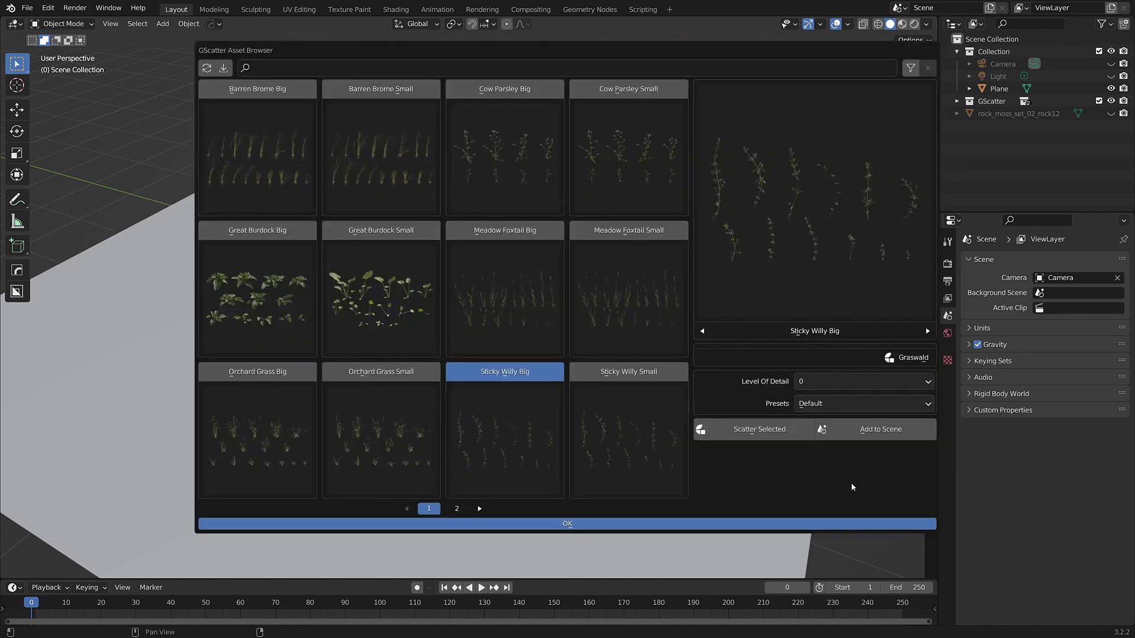
{"action": "left_click", "coordinate": [862, 430]}
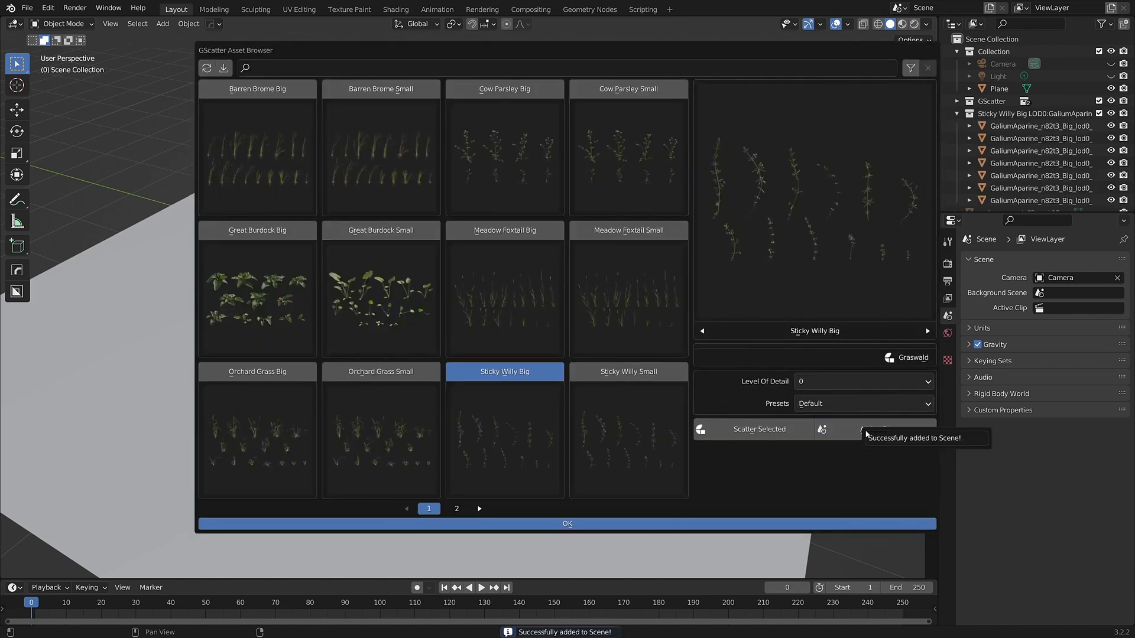
{"action": "left_click", "coordinate": [589, 521]}
{"action": "scroll", "coordinate": [366, 195], "scroll_direction": "up", "scroll_amount": 3}
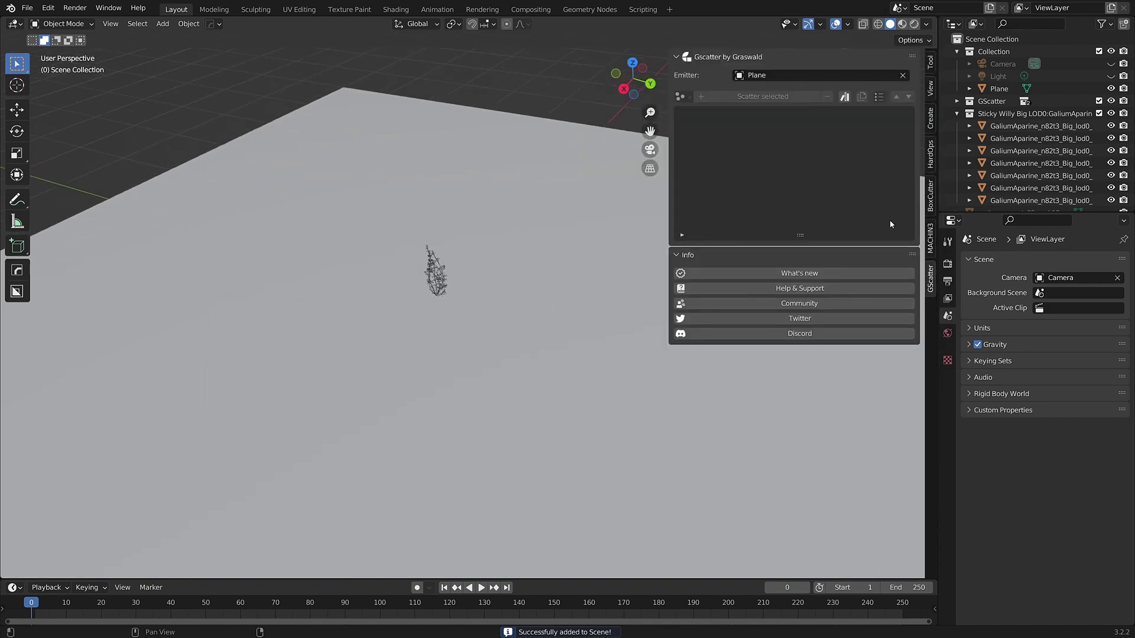
{"action": "left_click", "coordinate": [956, 113]}
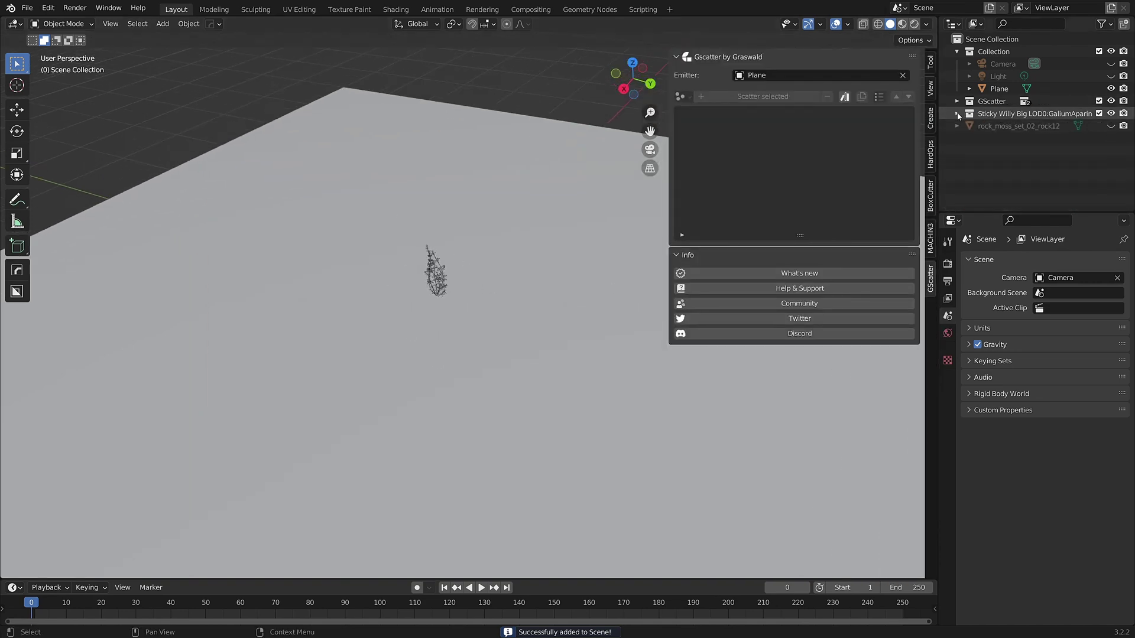
{"action": "right_click", "coordinate": [997, 113]}
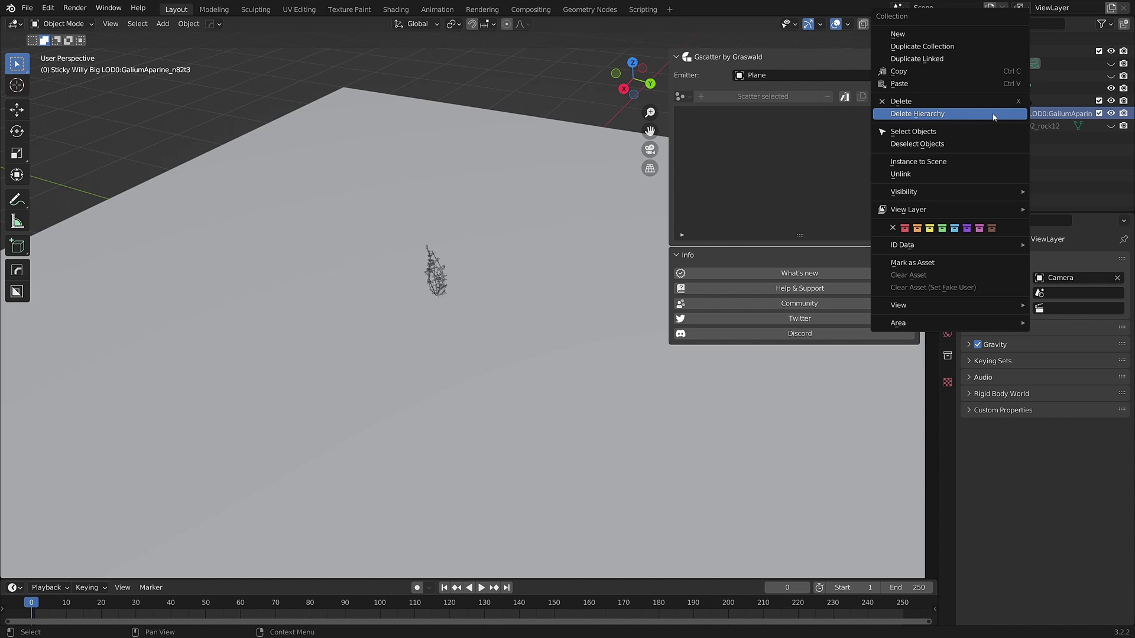
{"action": "left_click", "coordinate": [933, 113]}
{"action": "left_click", "coordinate": [844, 97]}
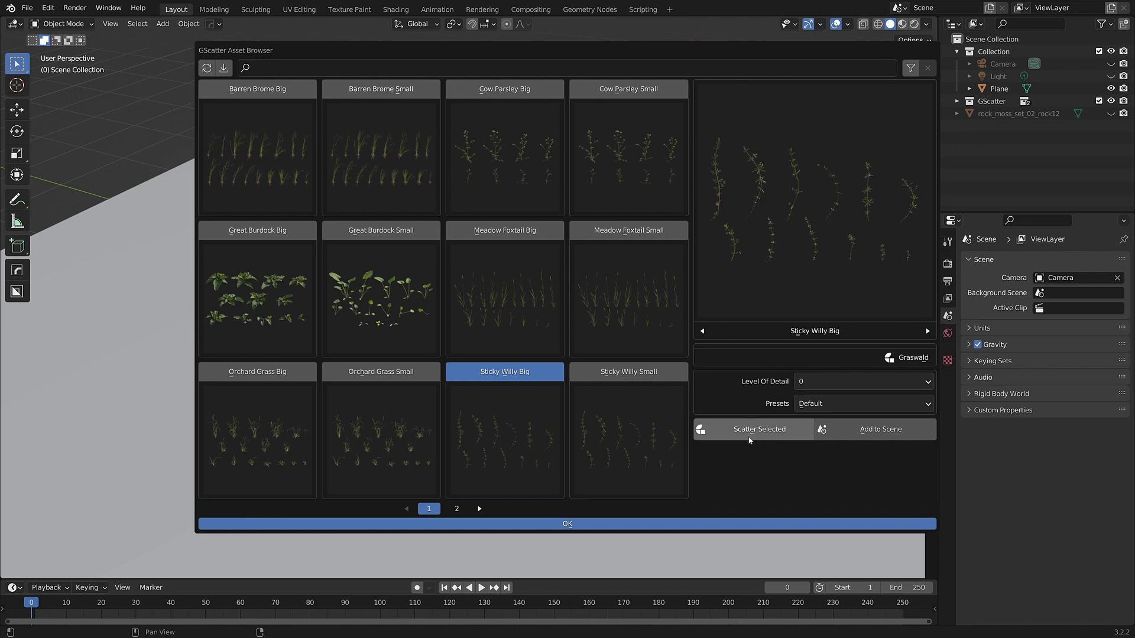
Set Level Of Detail to 2 and scatter Orchard Grass Big and Stinging Nettle Big
{"action": "left_click", "coordinate": [806, 383]}
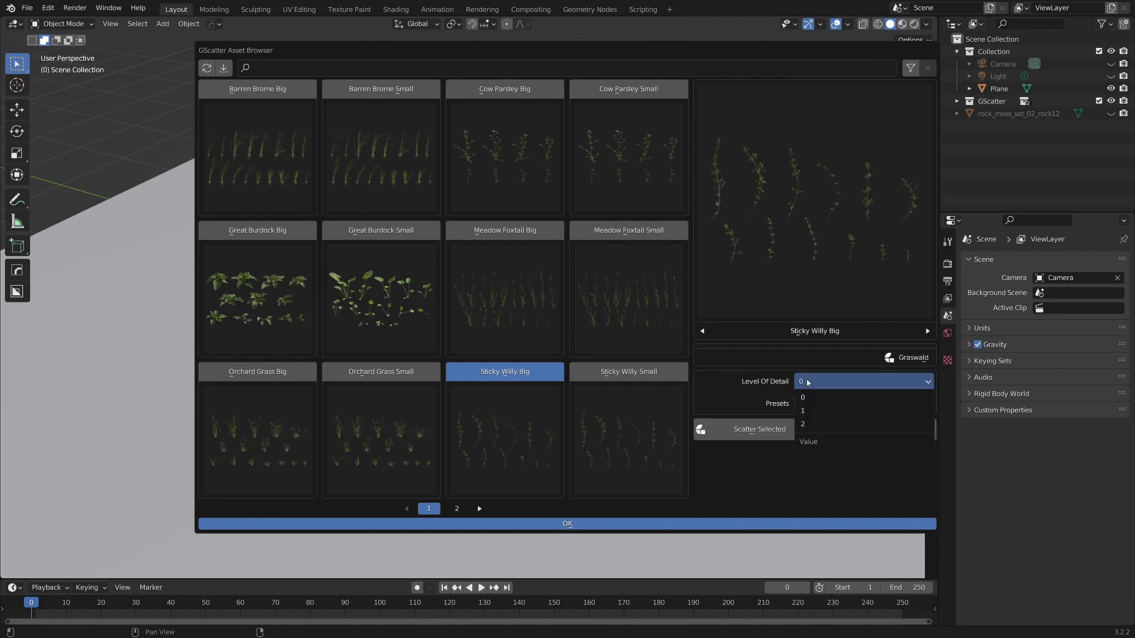
{"action": "left_click", "coordinate": [814, 425]}
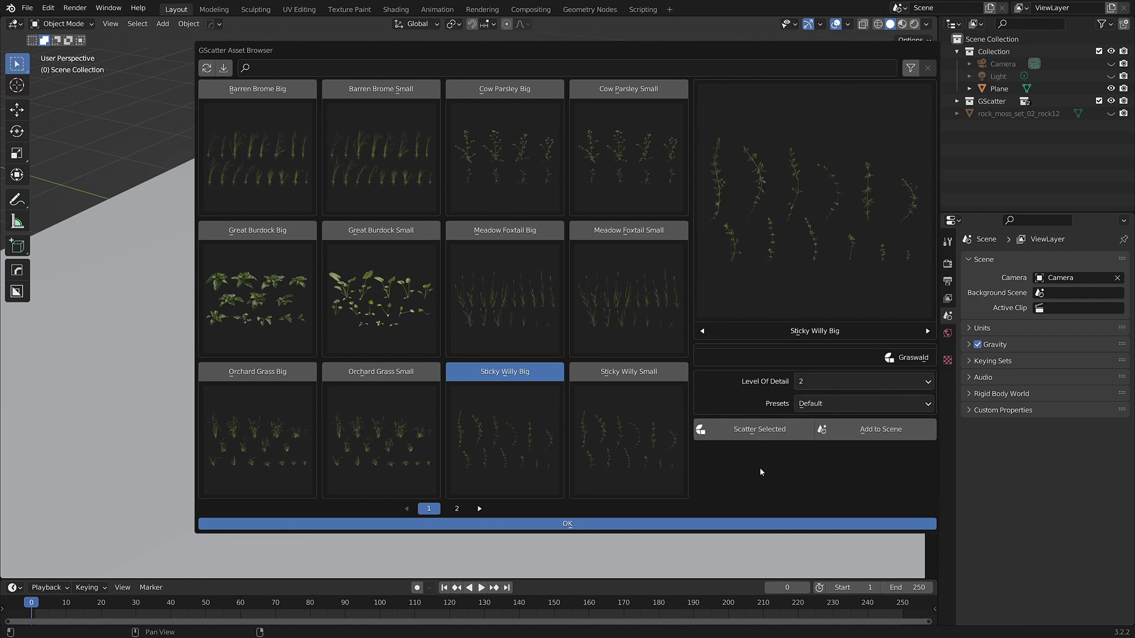
{"action": "left_click", "coordinate": [254, 375]}
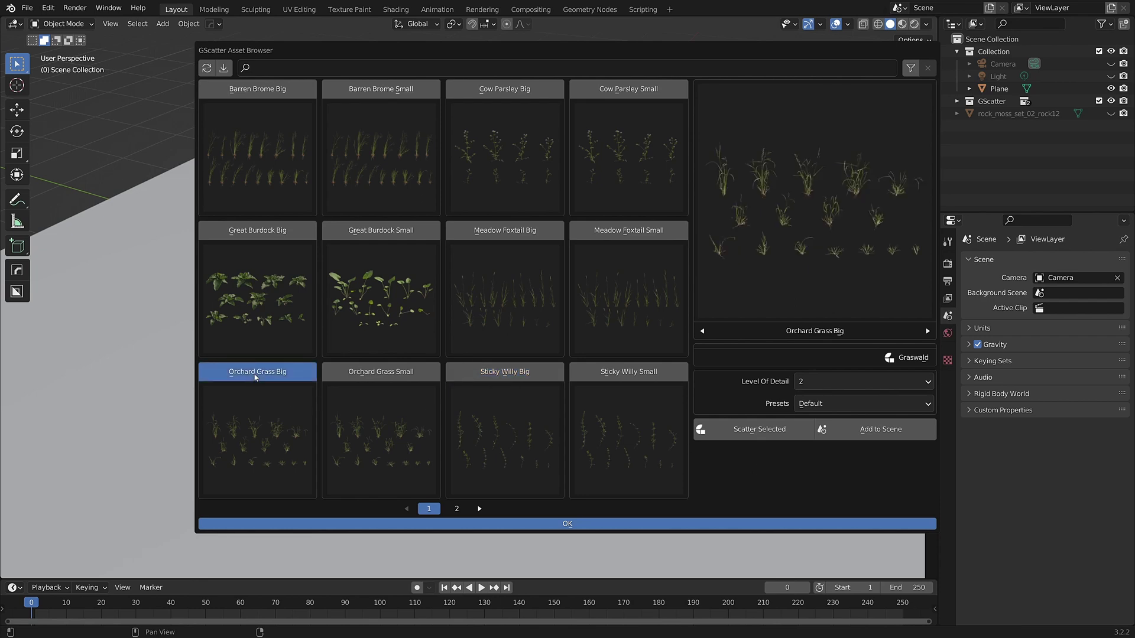
{"action": "left_click", "coordinate": [756, 433]}
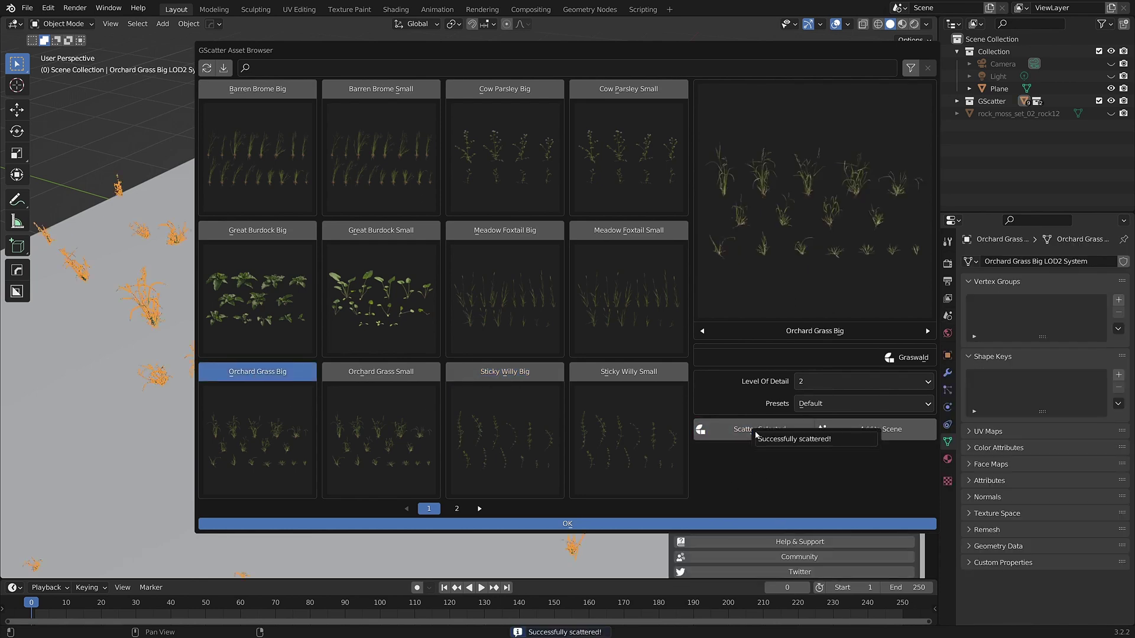
{"action": "left_click", "coordinate": [479, 509]}
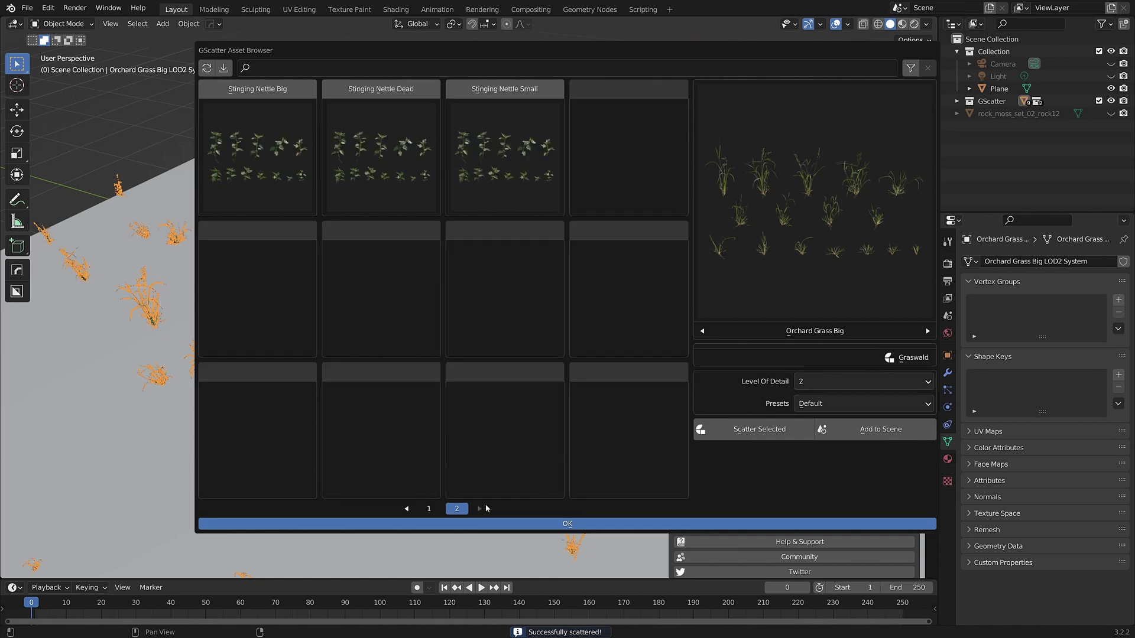
{"action": "left_click", "coordinate": [264, 88]}
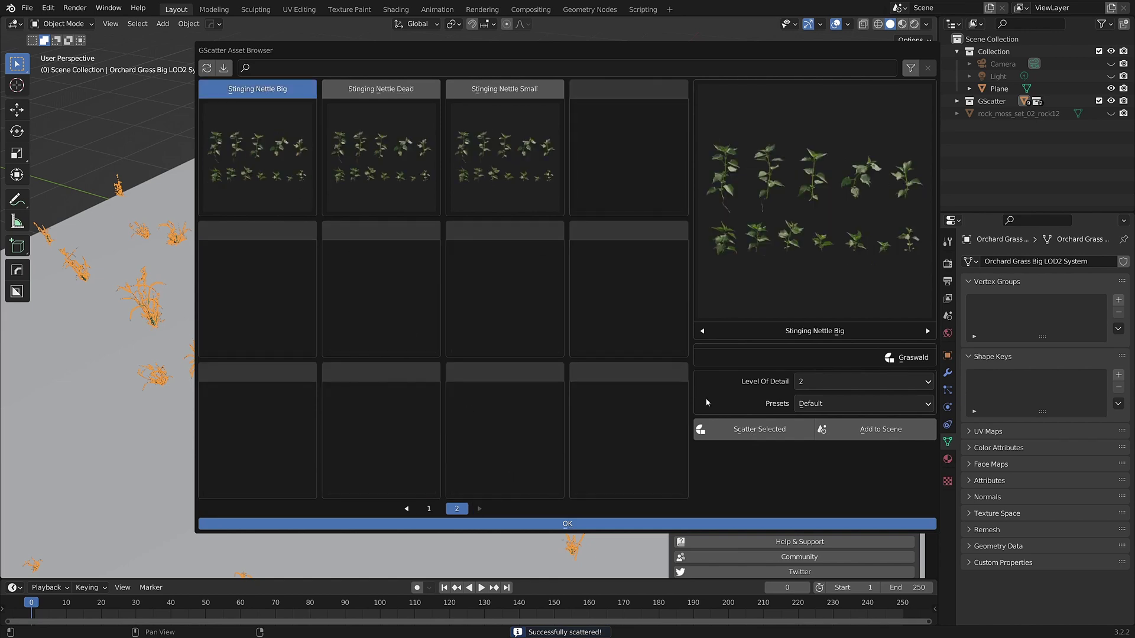
{"action": "left_click", "coordinate": [749, 430]}
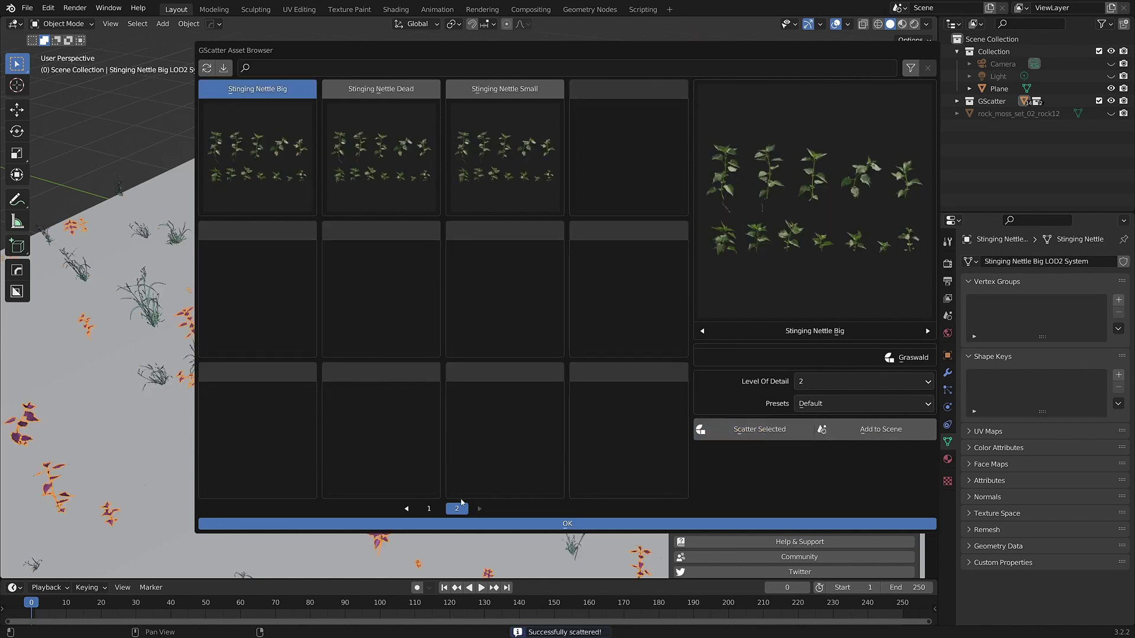
Scatter Sticky Willy Big, Great Burdock Big and Great Burdock Small across the plane
{"action": "left_click", "coordinate": [407, 509]}
{"action": "left_click", "coordinate": [508, 372]}
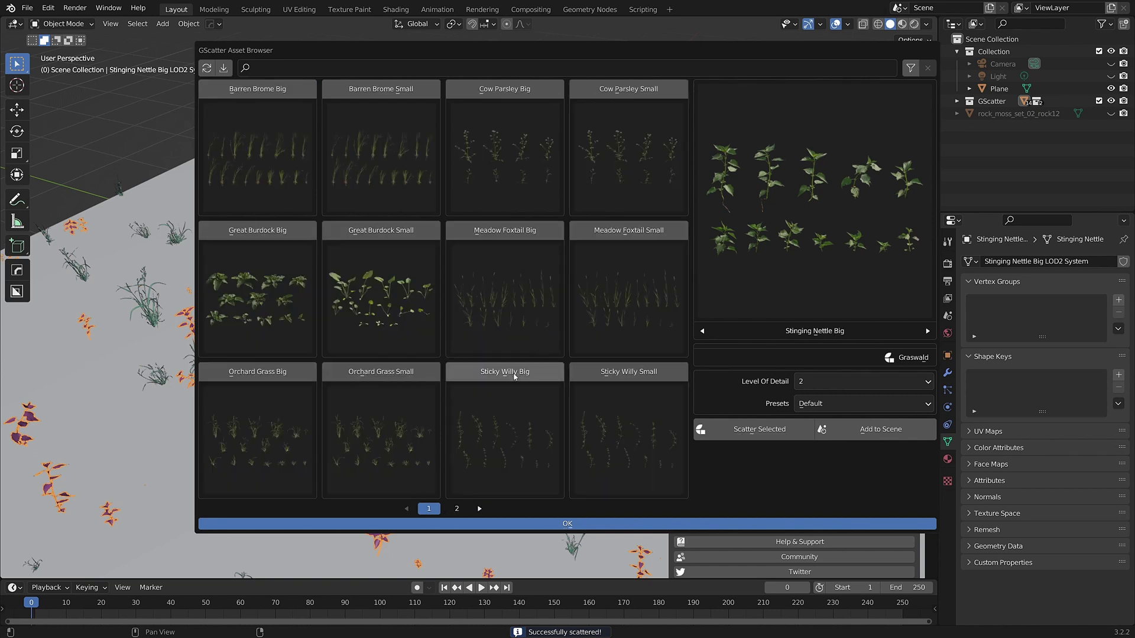
{"action": "left_click", "coordinate": [740, 431]}
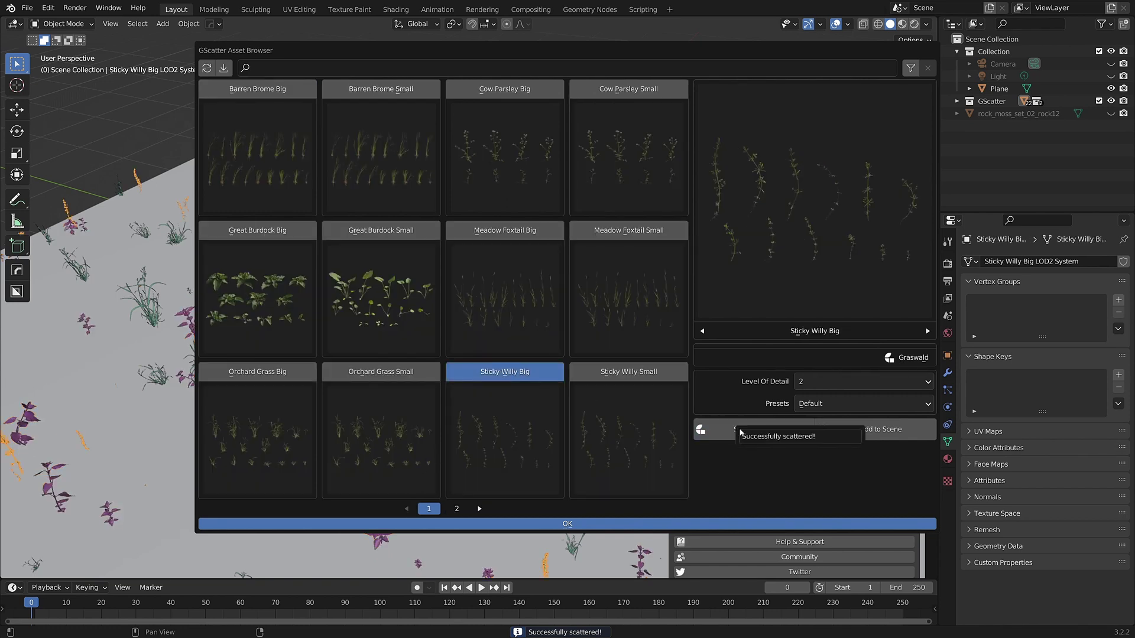
{"action": "left_click", "coordinate": [279, 232]}
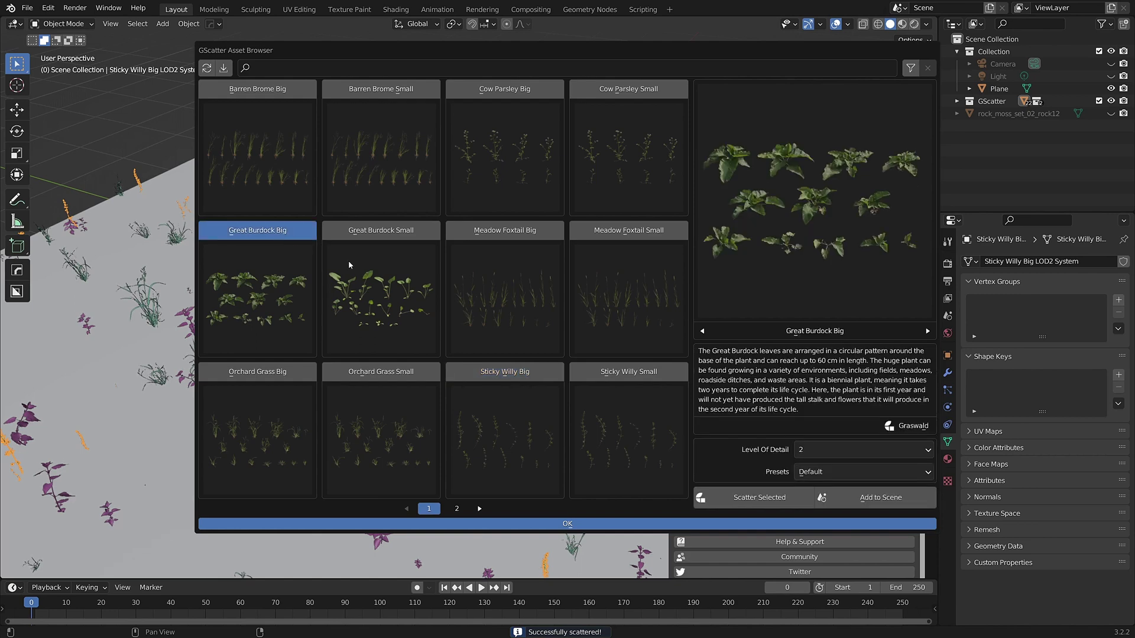
{"action": "left_click", "coordinate": [763, 497]}
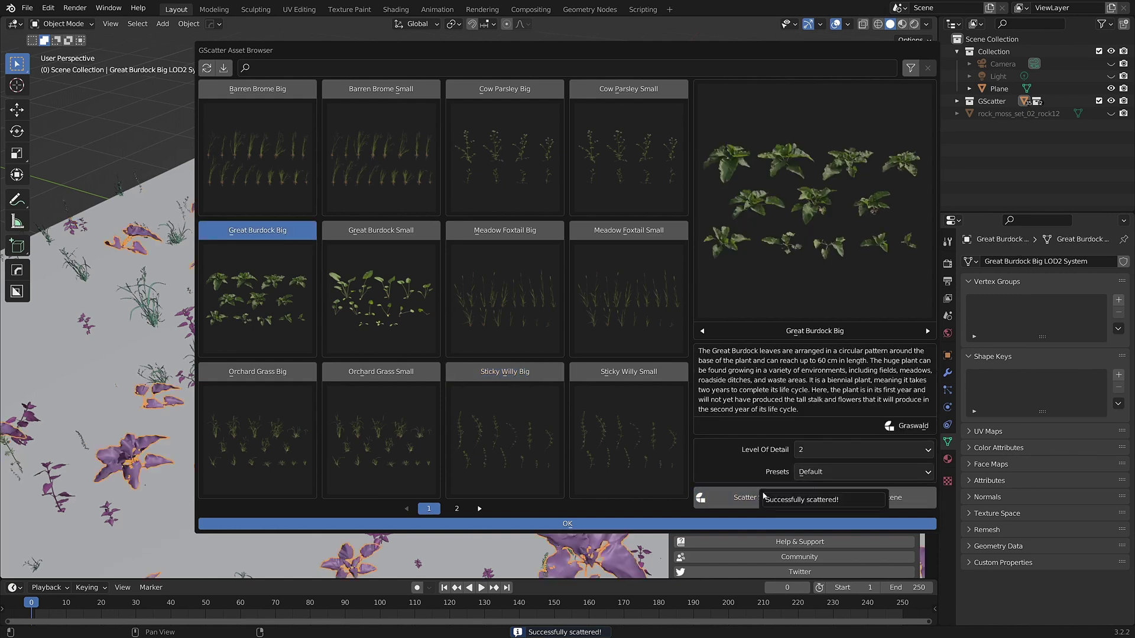
{"action": "left_click", "coordinate": [403, 240]}
{"action": "left_click", "coordinate": [754, 490]}
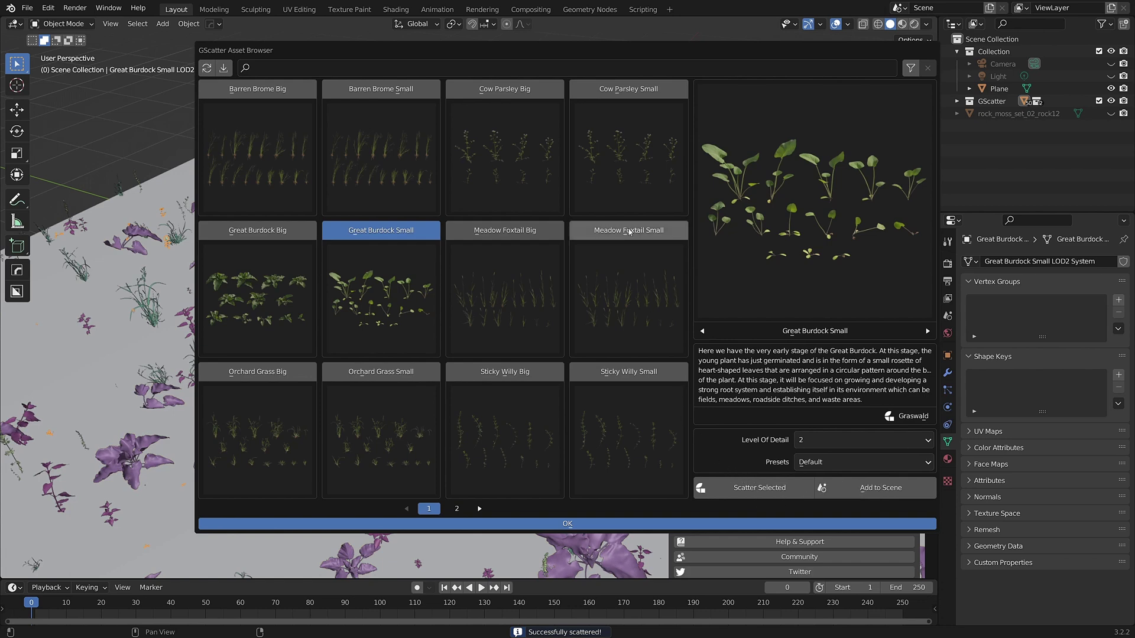
Scatter Meadow Foxtail Small, Barren Brome Small, Cow Parsley Big and Cow Parsley Small
{"action": "left_click", "coordinate": [628, 283]}
{"action": "left_click", "coordinate": [748, 431]}
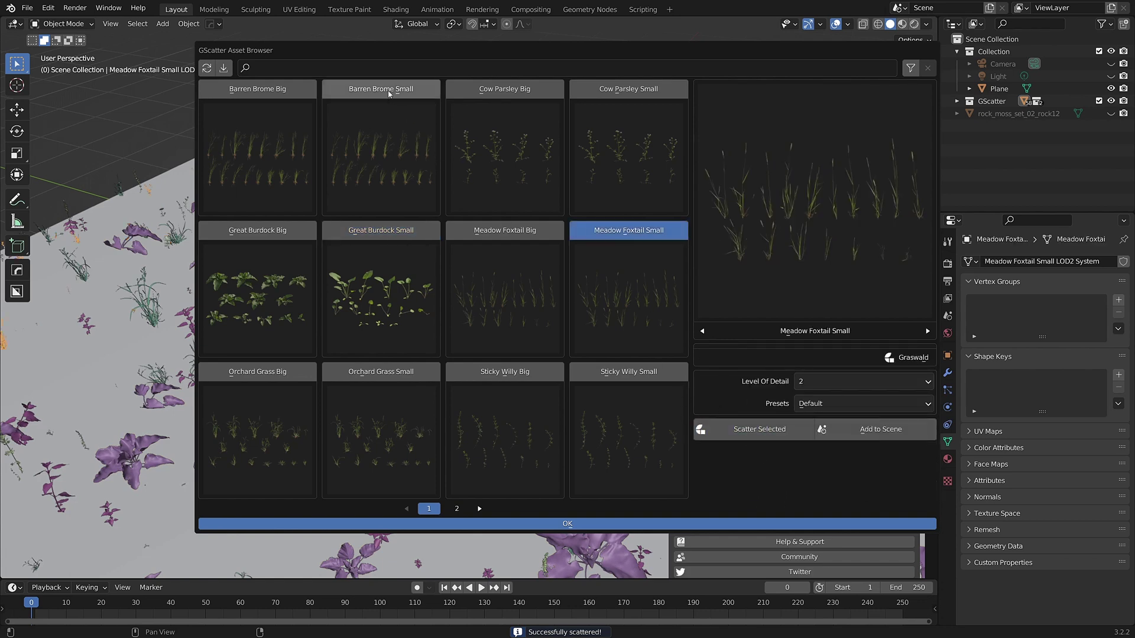
{"action": "left_click", "coordinate": [381, 118]}
{"action": "left_click", "coordinate": [750, 430]}
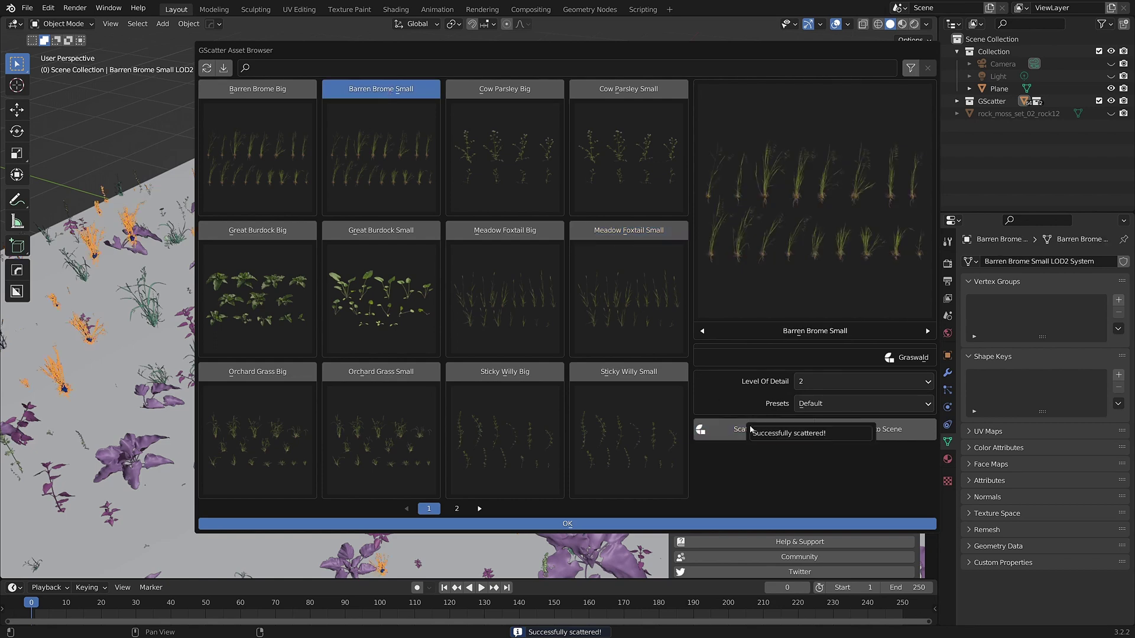
{"action": "left_click", "coordinate": [520, 119]}
{"action": "left_click", "coordinate": [768, 498]}
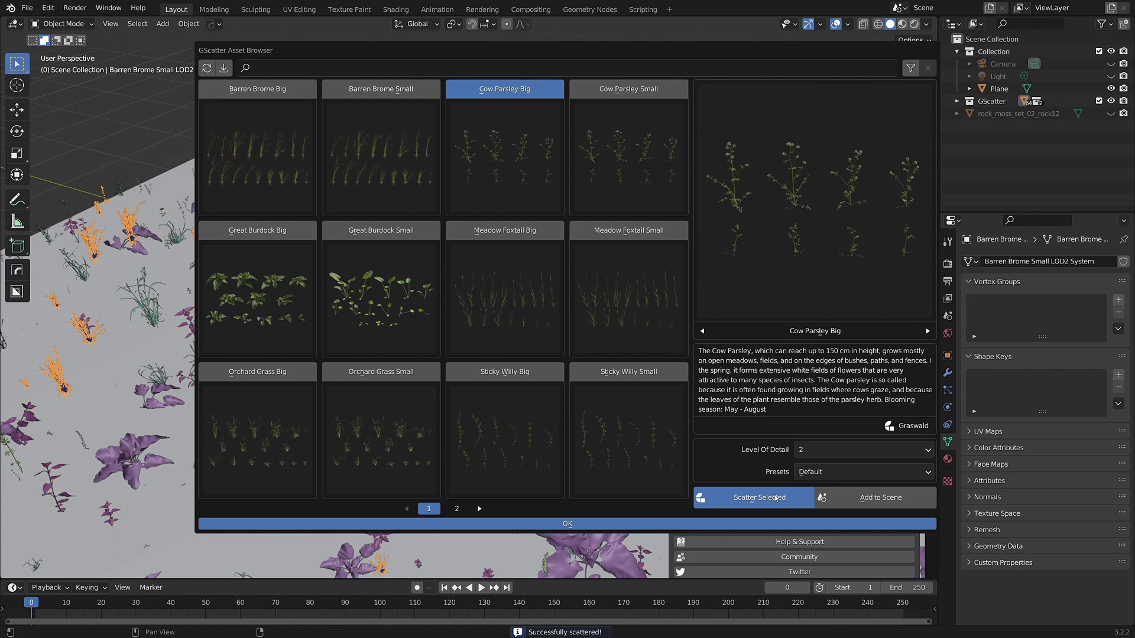
{"action": "left_click", "coordinate": [628, 147]}
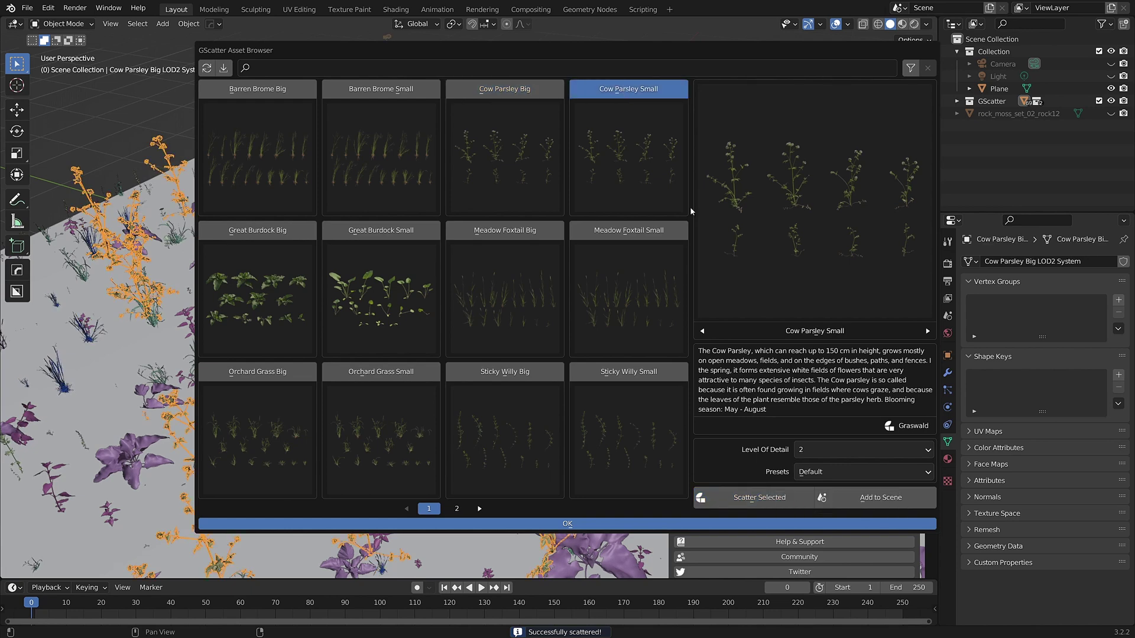
{"action": "left_click", "coordinate": [776, 497]}
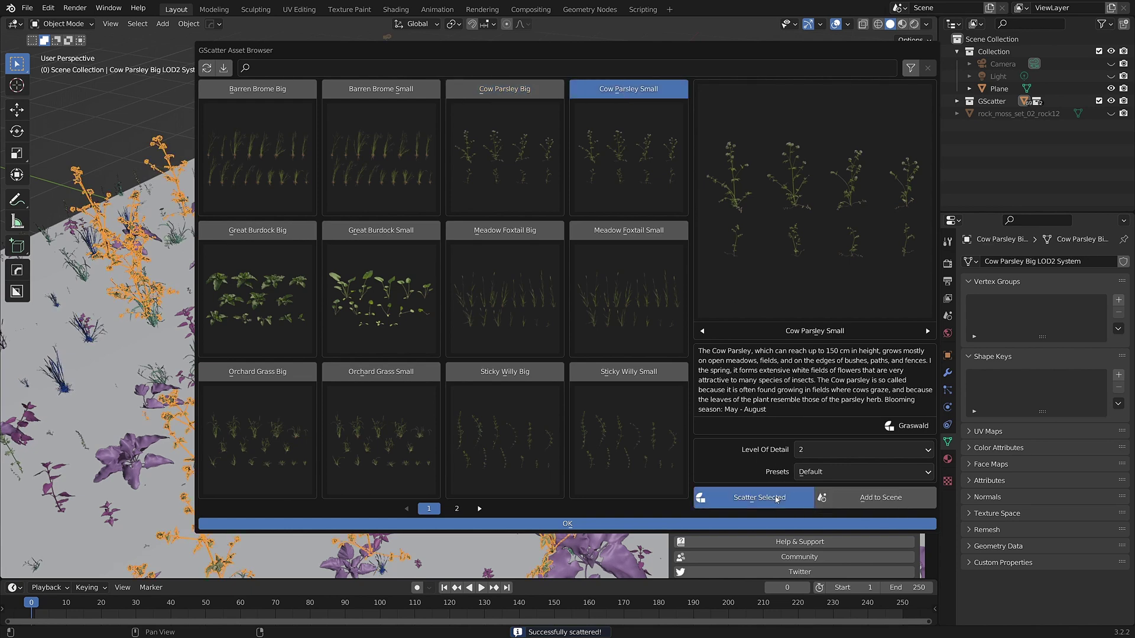
Close the asset browser and deselect all the scattered plants
{"action": "left_click", "coordinate": [578, 528]}
{"action": "scroll", "coordinate": [514, 488], "scroll_direction": "down", "scroll_amount": 3}
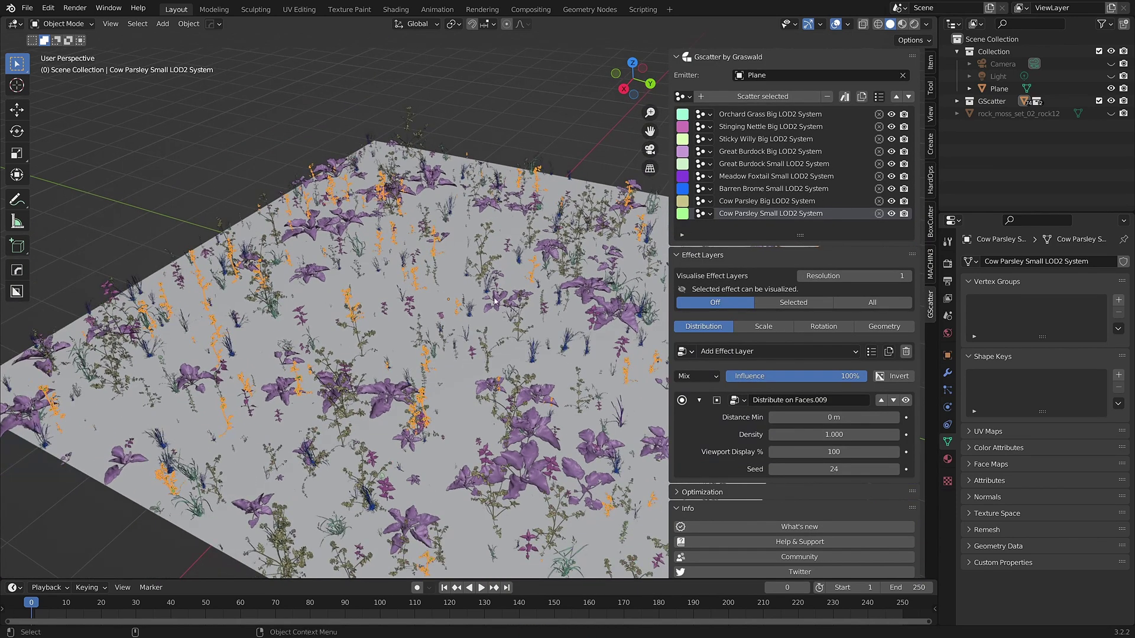
{"action": "scroll", "coordinate": [525, 125], "scroll_direction": "up", "scroll_amount": 3}
{"action": "left_click", "coordinate": [526, 125]}
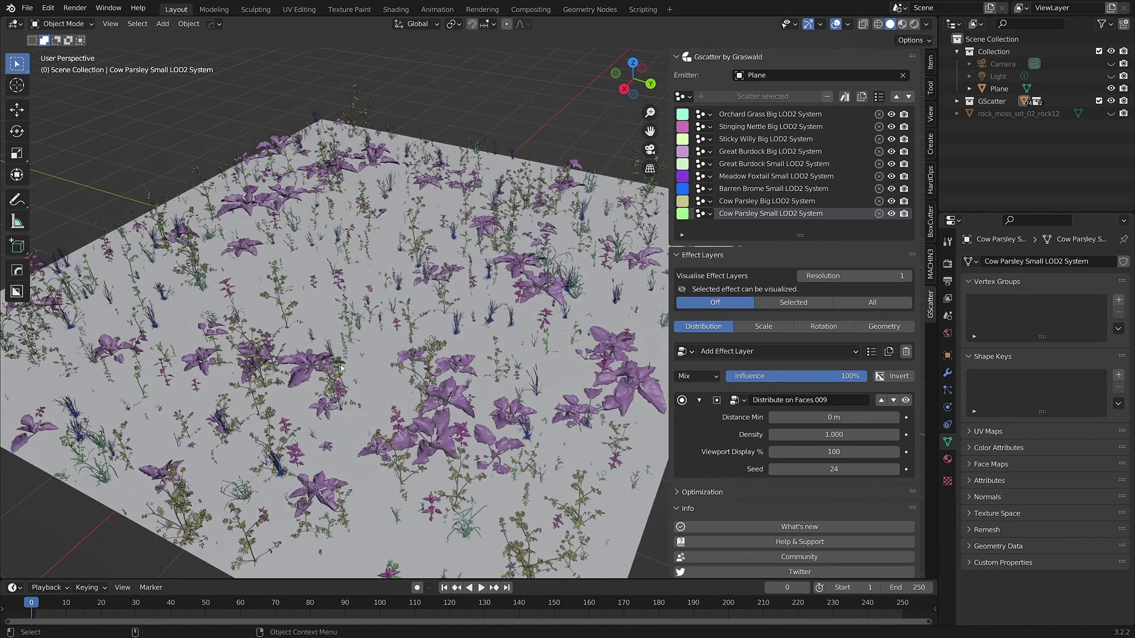
Hide all nine scatter systems, from Cow Parsley Small up to Orchard Grass Big, in the viewport
{"action": "left_click", "coordinate": [891, 213]}
{"action": "left_click", "coordinate": [891, 201]}
{"action": "left_click", "coordinate": [891, 188]}
{"action": "left_click", "coordinate": [891, 176]}
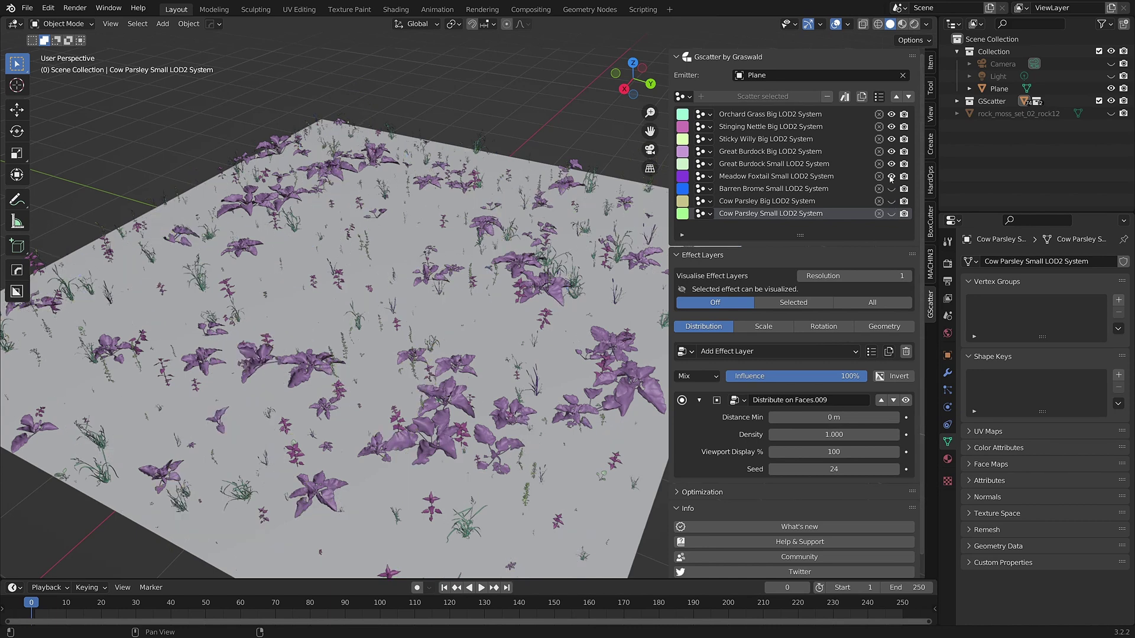
{"action": "left_click", "coordinate": [891, 164]}
{"action": "left_click", "coordinate": [891, 151]}
{"action": "left_click", "coordinate": [891, 139]}
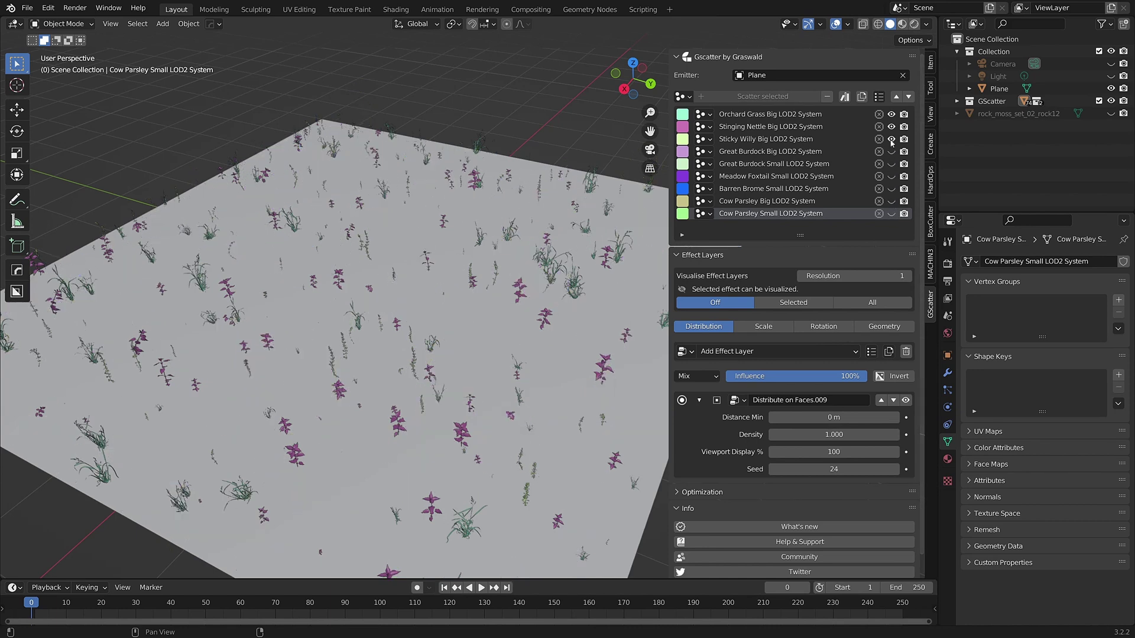
{"action": "left_click", "coordinate": [891, 127]}
{"action": "left_click", "coordinate": [891, 114]}
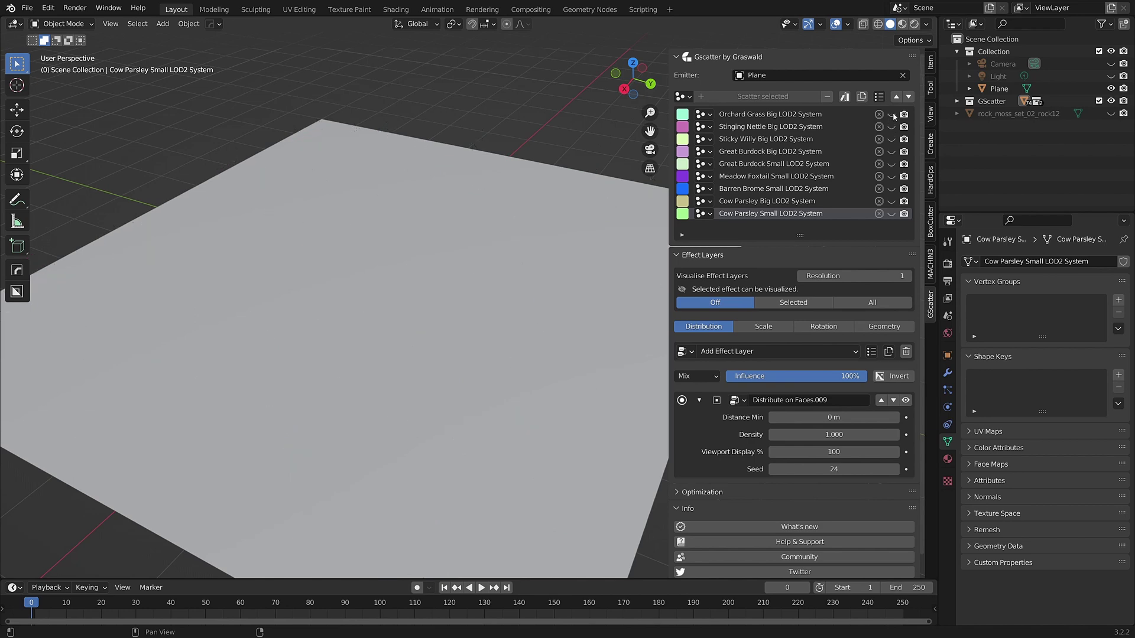
Unhide the rock_moss_set_02_rock12 rock and view it up close in Material Preview shading
{"action": "scroll", "coordinate": [464, 299], "scroll_direction": "up", "scroll_amount": 2}
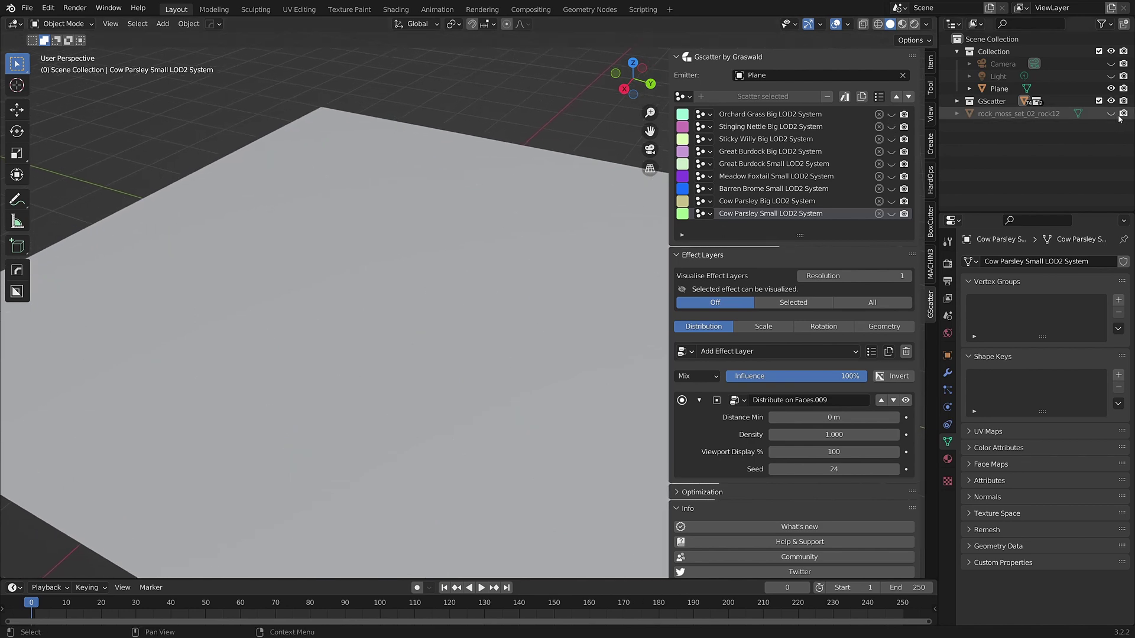
{"action": "left_click", "coordinate": [1110, 113]}
{"action": "middle_click_drag", "start_coordinate": [531, 178], "coordinate": [579, 166]}
{"action": "left_click", "coordinate": [902, 23]}
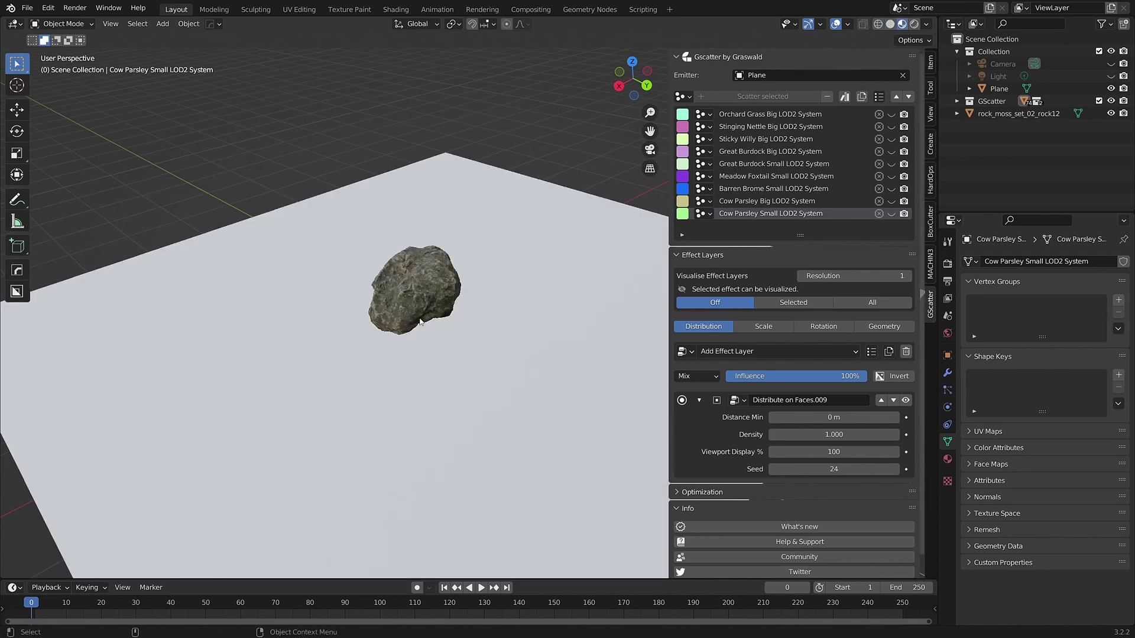
{"action": "scroll", "coordinate": [438, 302], "scroll_direction": "up", "scroll_amount": 2}
{"action": "middle_click_drag", "start_coordinate": [437, 303], "coordinate": [431, 313], "text": "shift"}
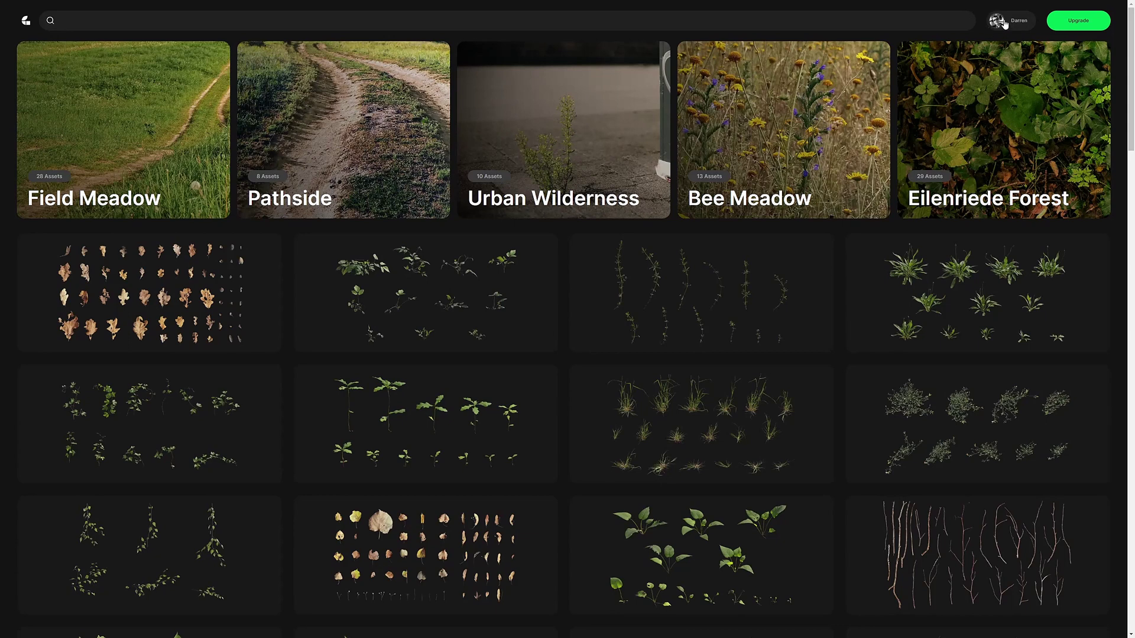
Open the Graswald store's owned-assets gallery, then select all .gscatter files with Ctrl+A
{"action": "left_click", "coordinate": [997, 28]}
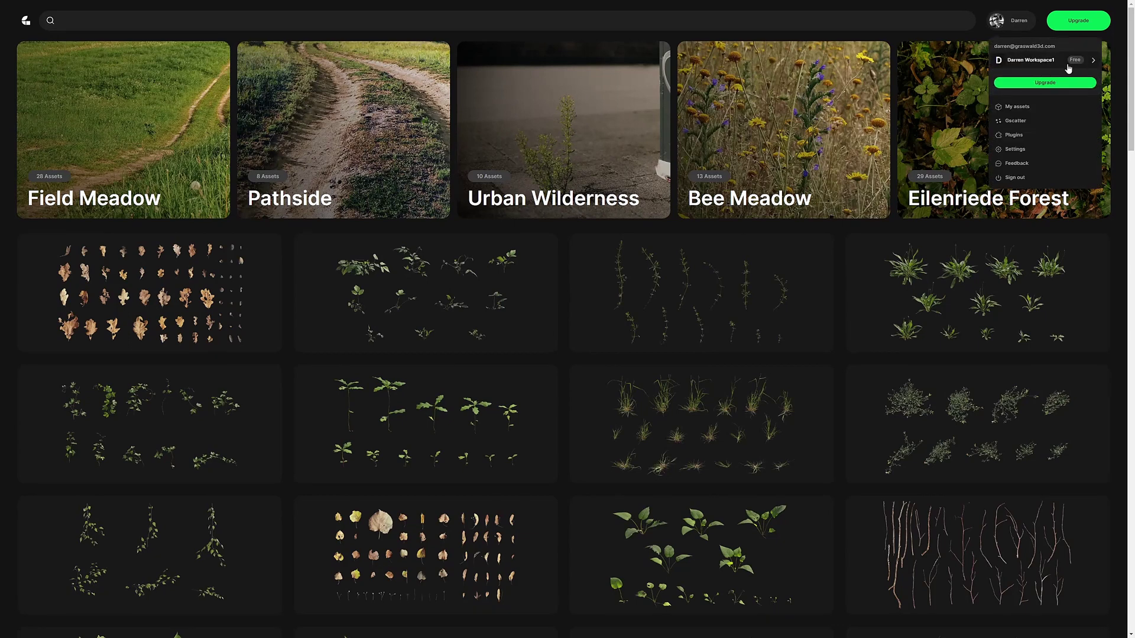
{"action": "left_click", "coordinate": [1057, 83]}
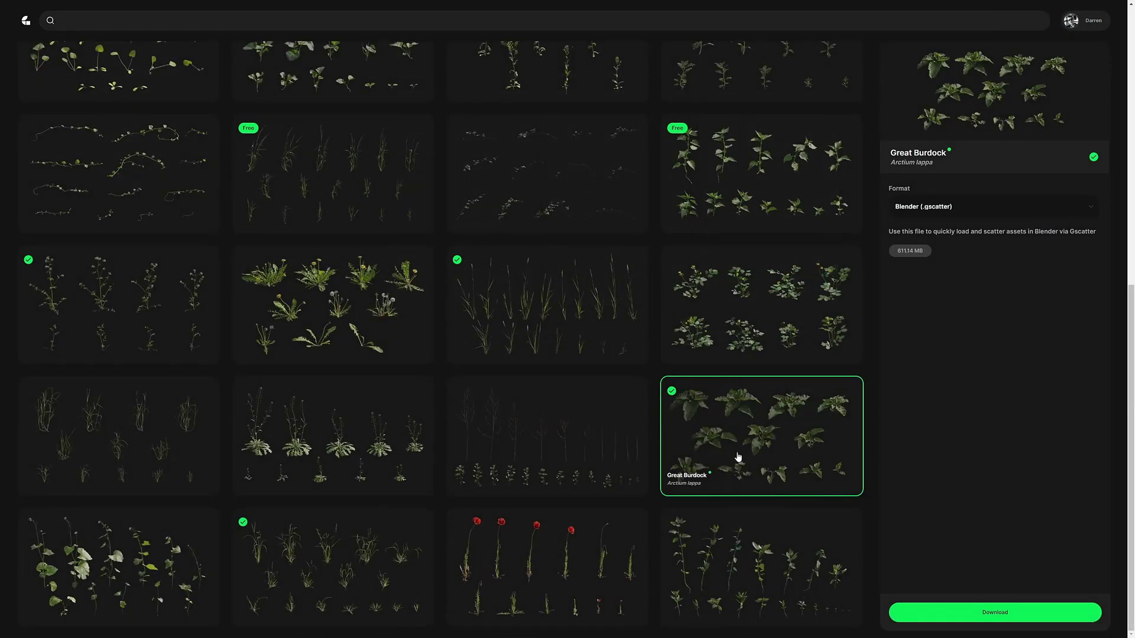
{"action": "scroll", "coordinate": [210, 407], "scroll_direction": "up", "scroll_amount": 4}
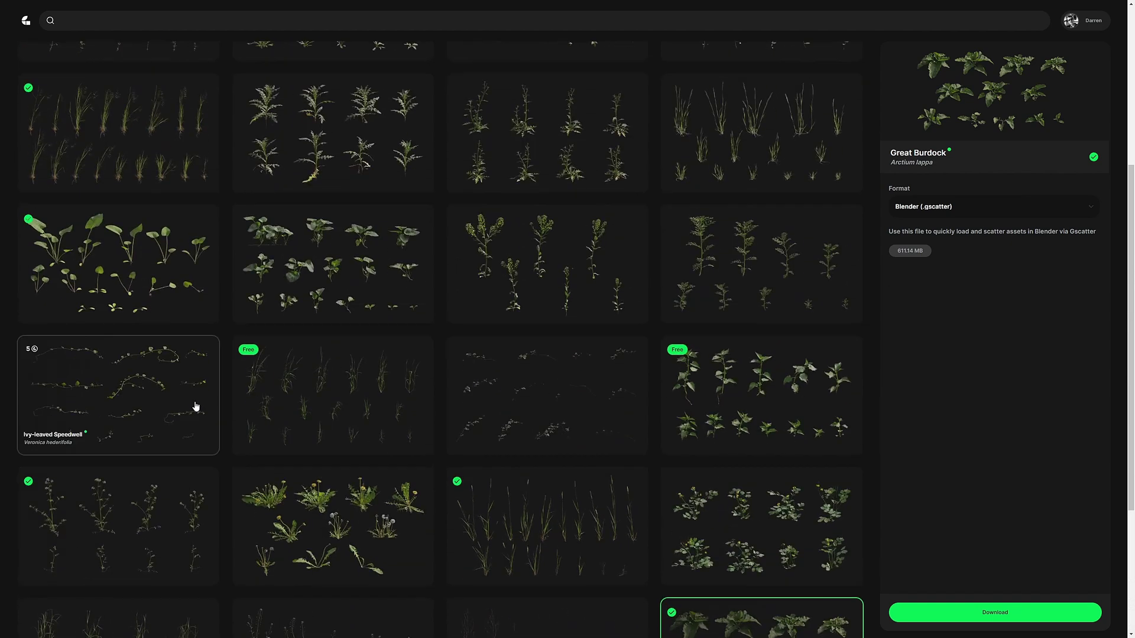
{"action": "left_click", "coordinate": [113, 275]}
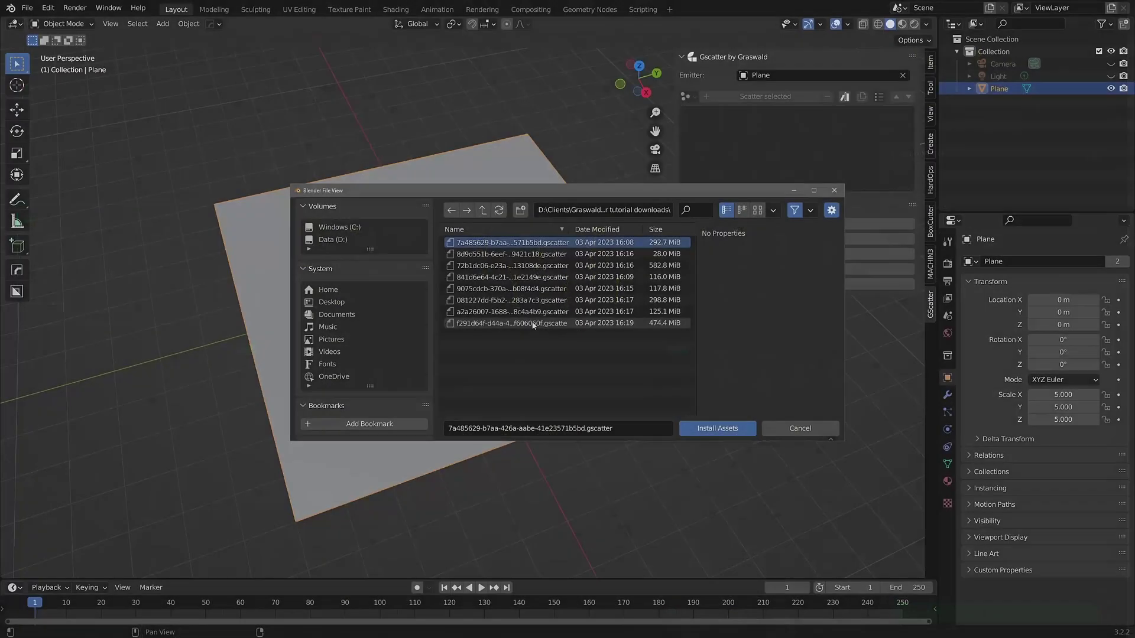
{"action": "key", "text": "a"}
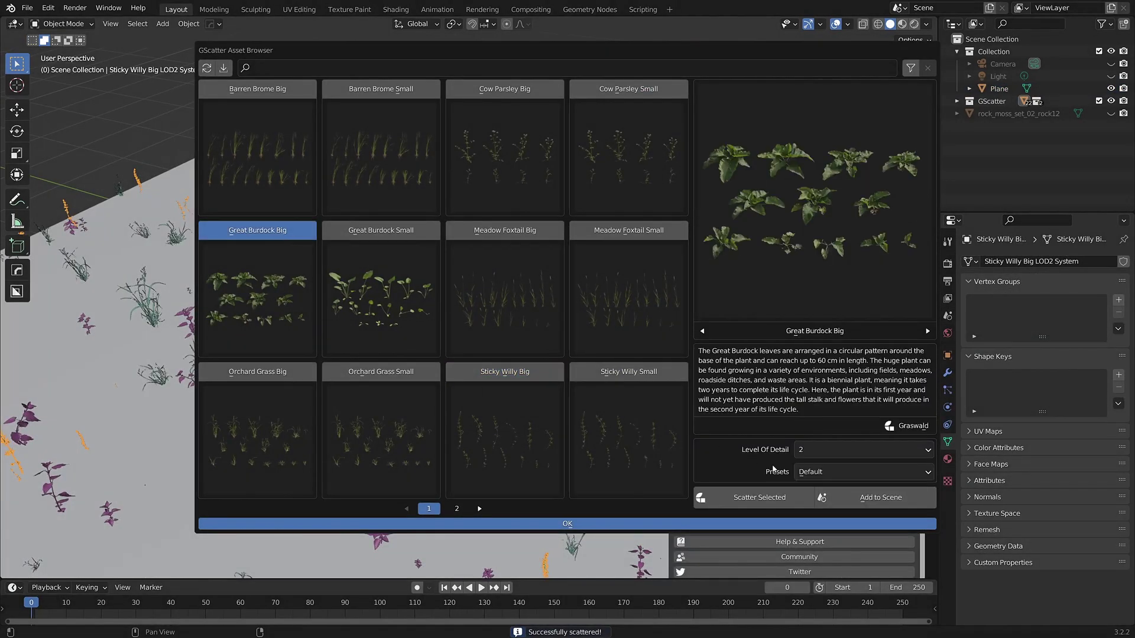
Scatter the chosen plant, then pan across the densely covered plane and deselect everything
{"action": "left_click", "coordinate": [763, 497]}
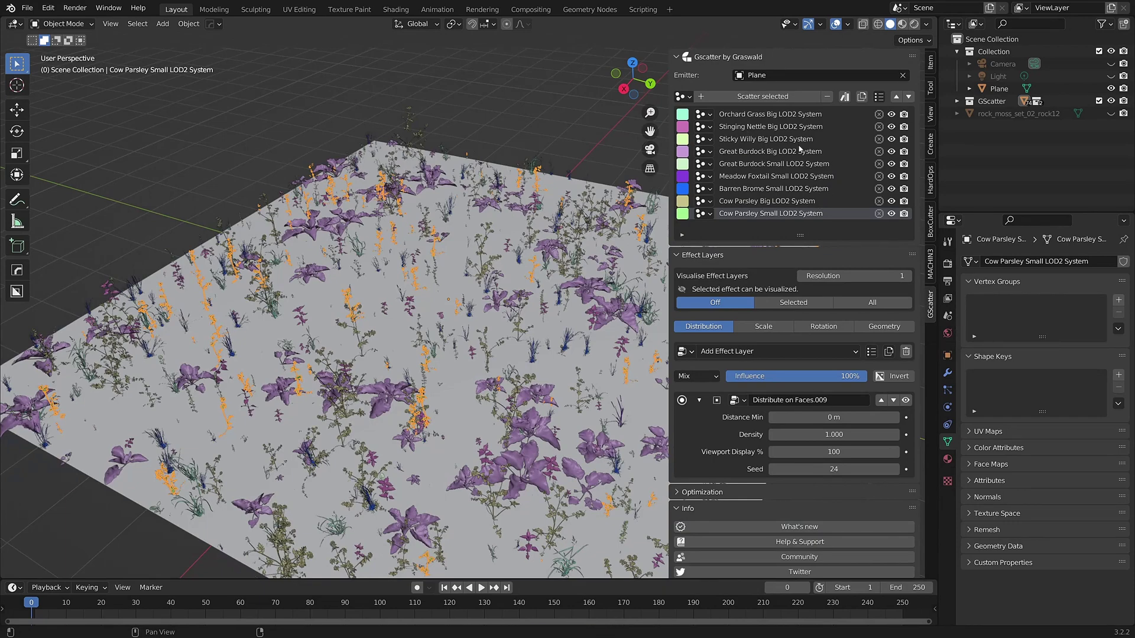
{"action": "middle_click_drag", "start_coordinate": [574, 146], "coordinate": [525, 125], "text": "shift"}
{"action": "left_click", "coordinate": [524, 125]}
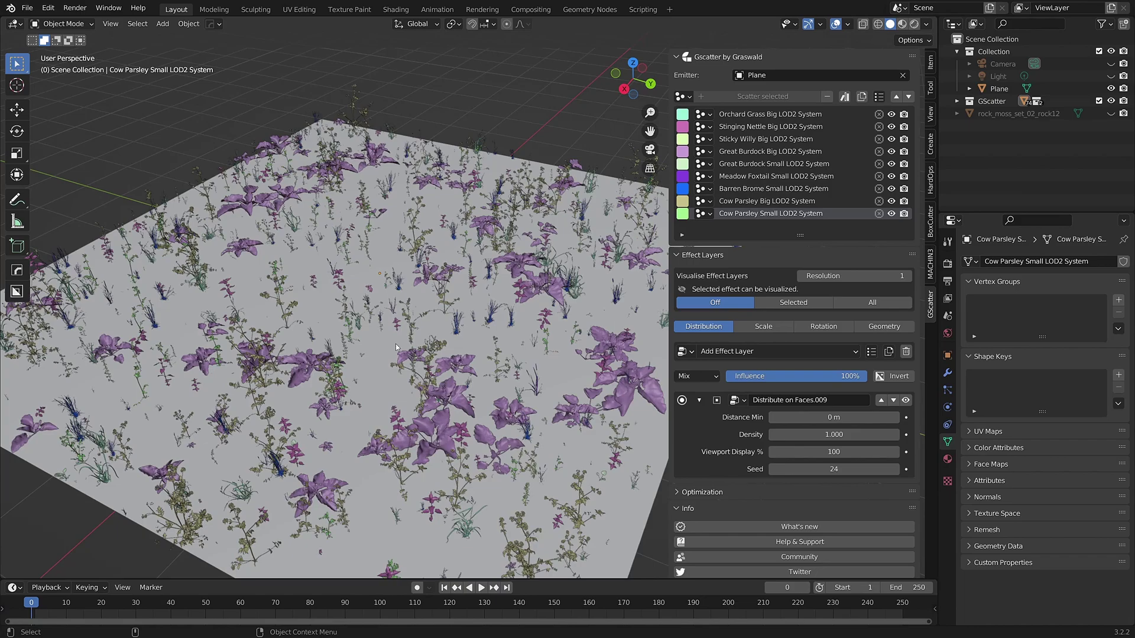